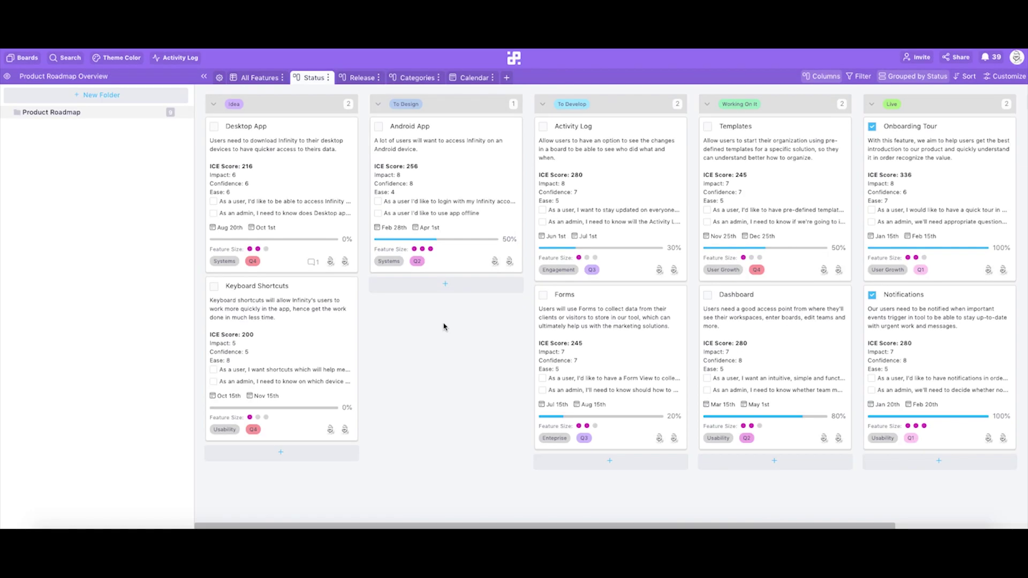
Look over the Status board and the table of all features, and view the Desktop App feature's comments
{"action": "scroll", "coordinate": [443, 327], "scroll_direction": "right", "scroll_amount": 3}
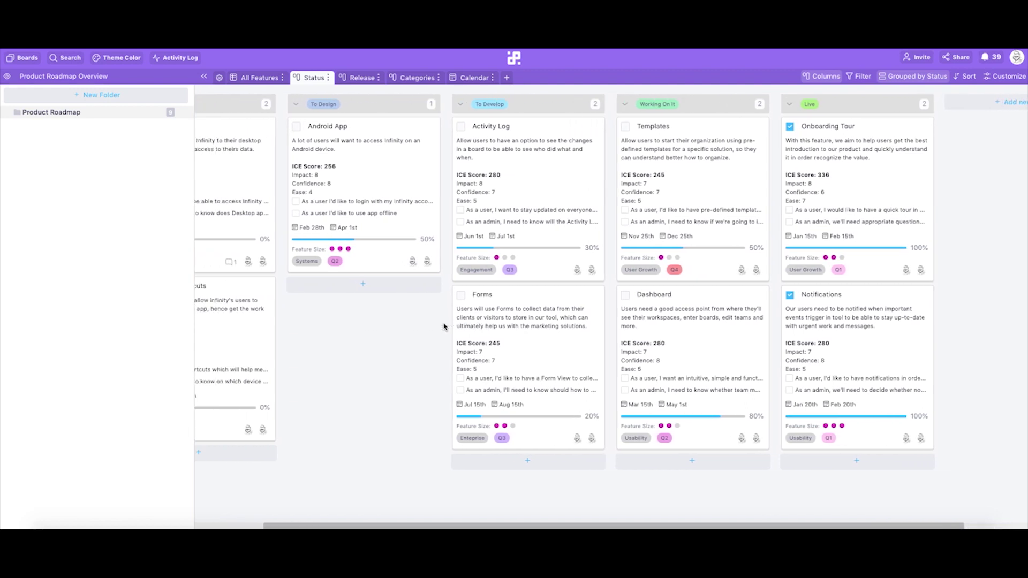
{"action": "scroll", "coordinate": [443, 326], "scroll_direction": "left", "scroll_amount": 3}
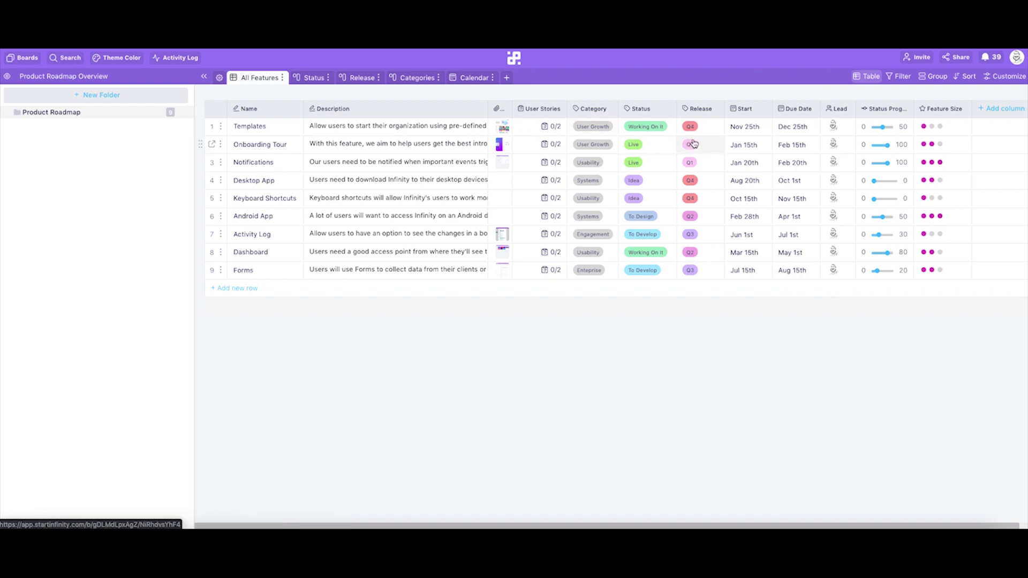
{"action": "left_click", "coordinate": [940, 126]}
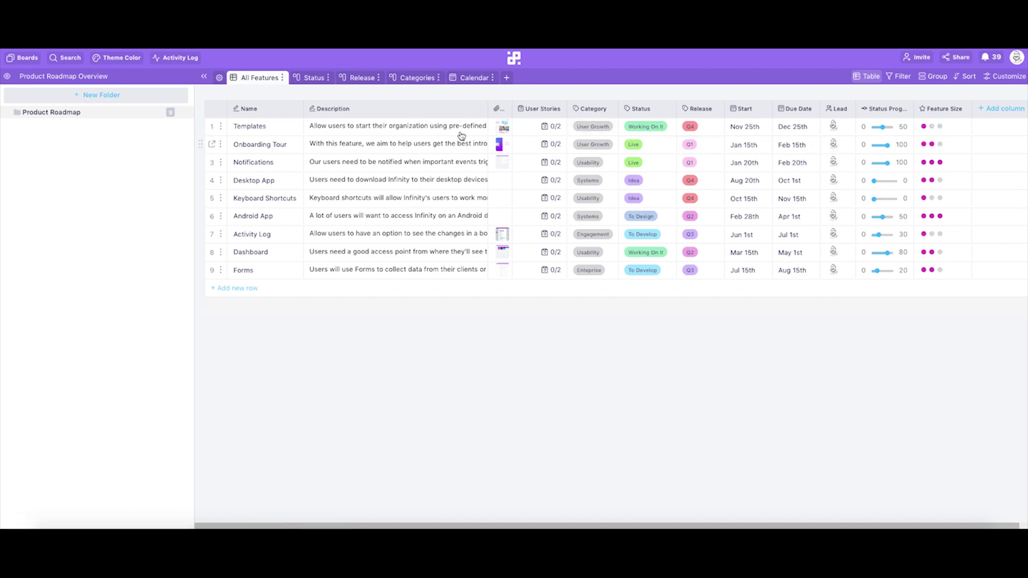
{"action": "left_click", "coordinate": [314, 78]}
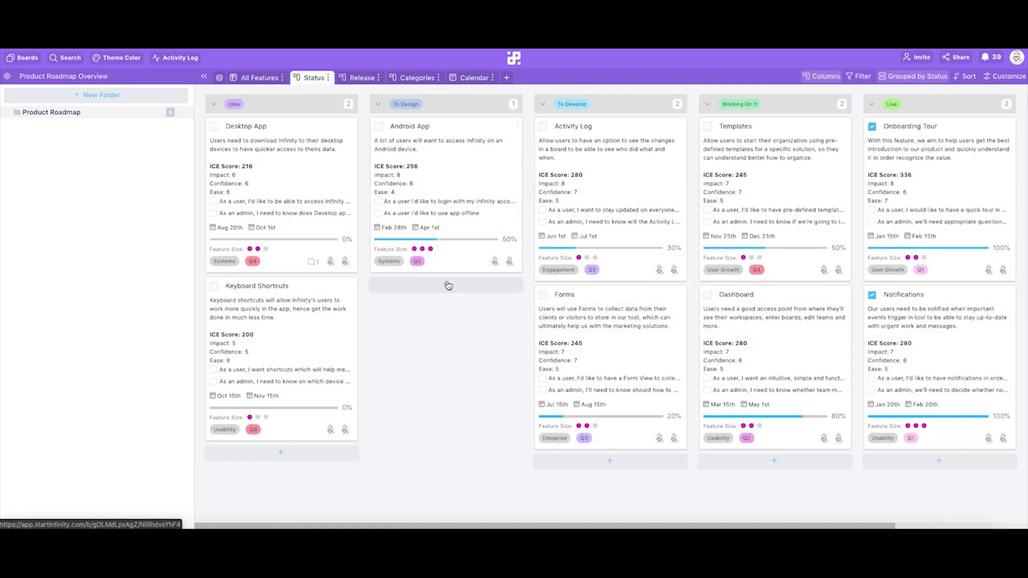
{"action": "left_click", "coordinate": [315, 134]}
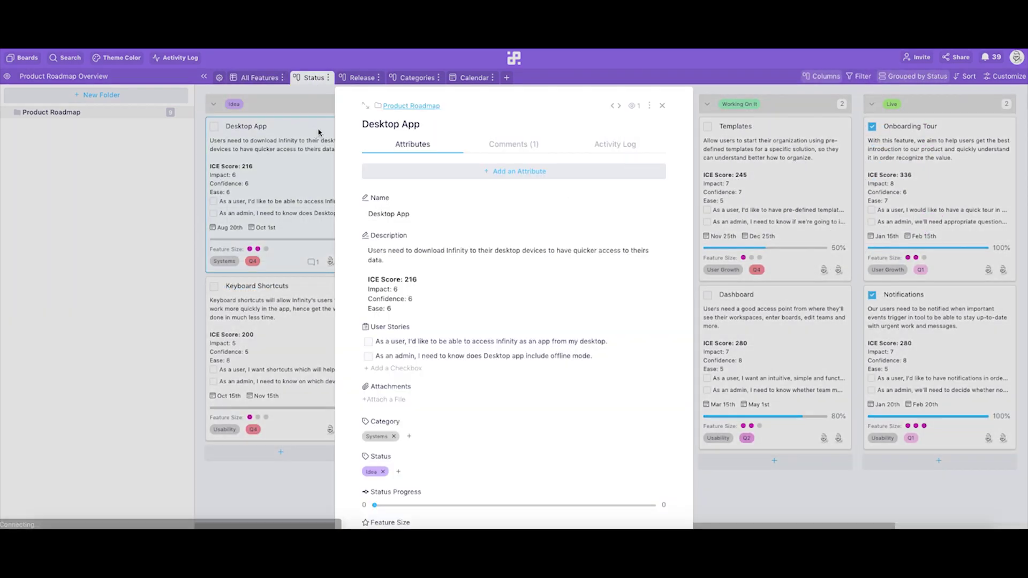
{"action": "left_click", "coordinate": [509, 143]}
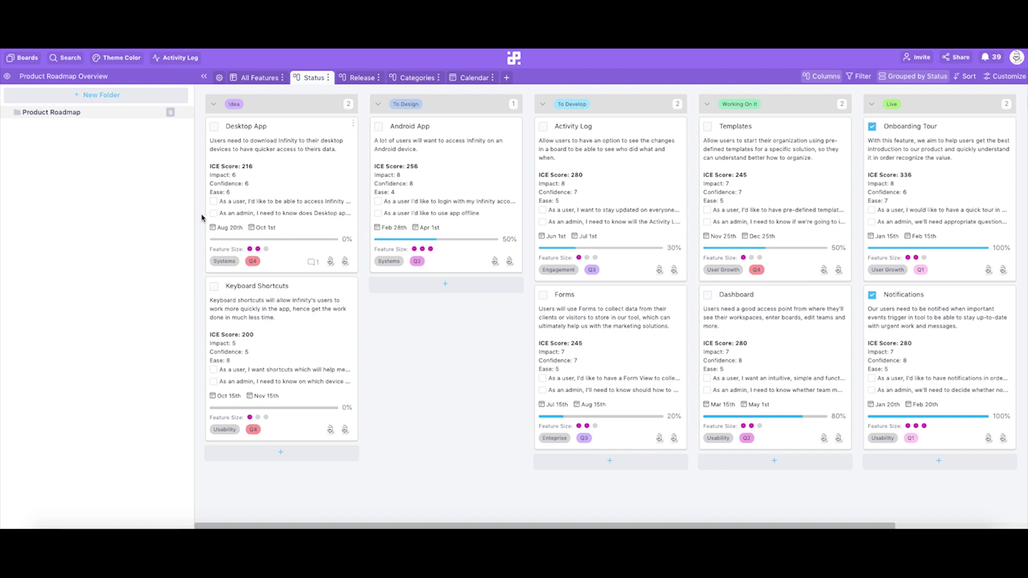
Try feature sizes of three dots and one dot on the Desktop App card, and return it to two dots
{"action": "left_click", "coordinate": [266, 249]}
{"action": "left_click", "coordinate": [249, 249]}
{"action": "left_click", "coordinate": [257, 250]}
Open the Desktop App feature and set its start date to August 20, 2019
{"action": "left_click", "coordinate": [287, 173]}
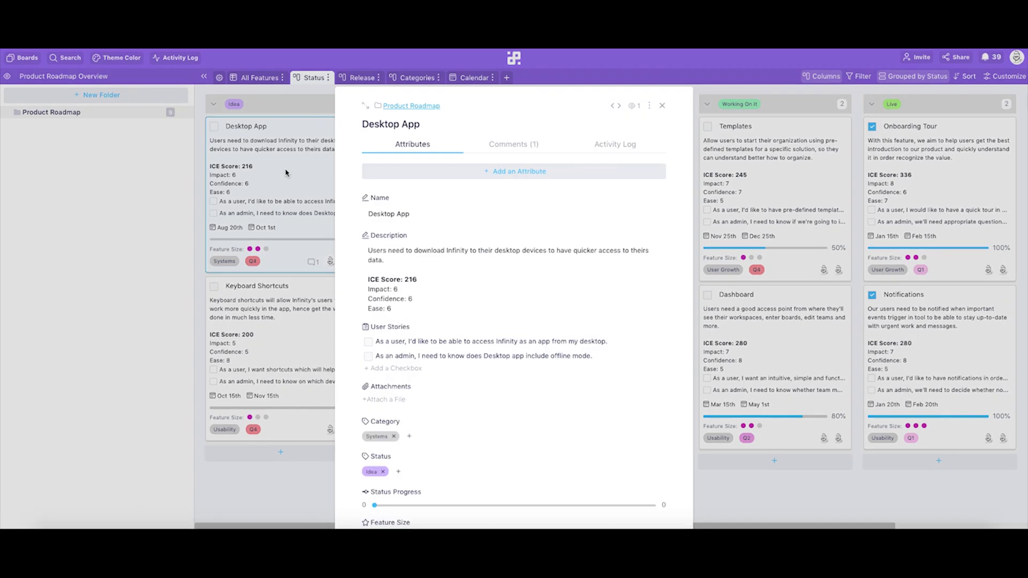
{"action": "scroll", "coordinate": [471, 244], "scroll_direction": "down", "scroll_amount": 2}
{"action": "scroll", "coordinate": [467, 391], "scroll_direction": "down", "scroll_amount": 5}
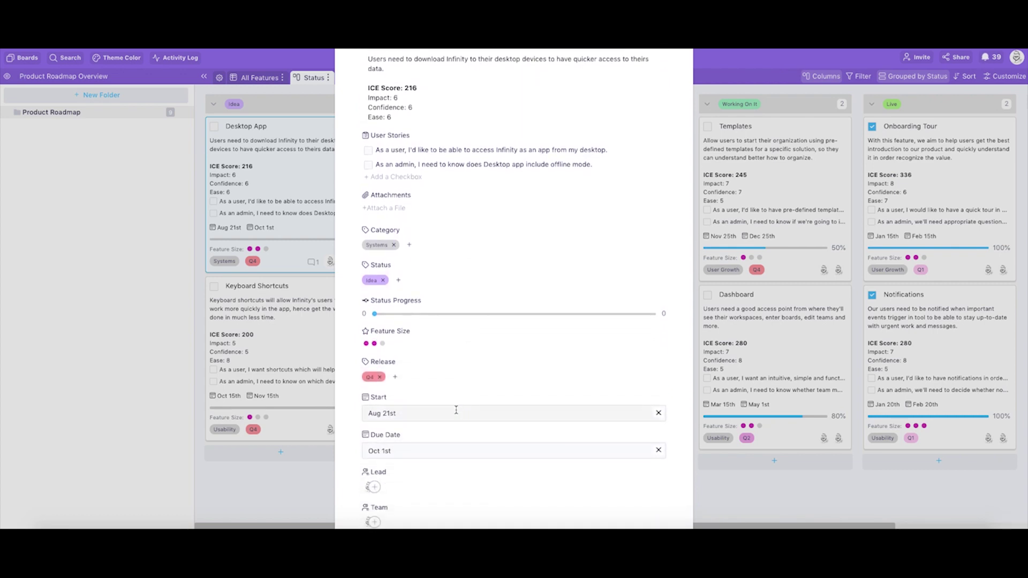
{"action": "left_click", "coordinate": [456, 419]}
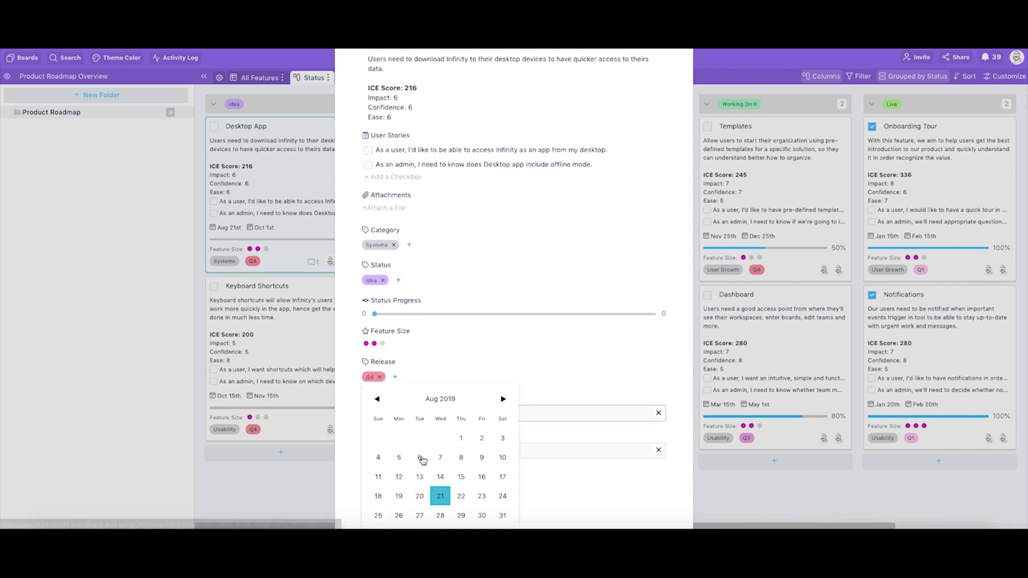
{"action": "left_click", "coordinate": [420, 497]}
Post the comment "How are we progressing with this feature?" on the Desktop App feature and view its activity log
{"action": "scroll", "coordinate": [494, 478], "scroll_direction": "down", "scroll_amount": 3}
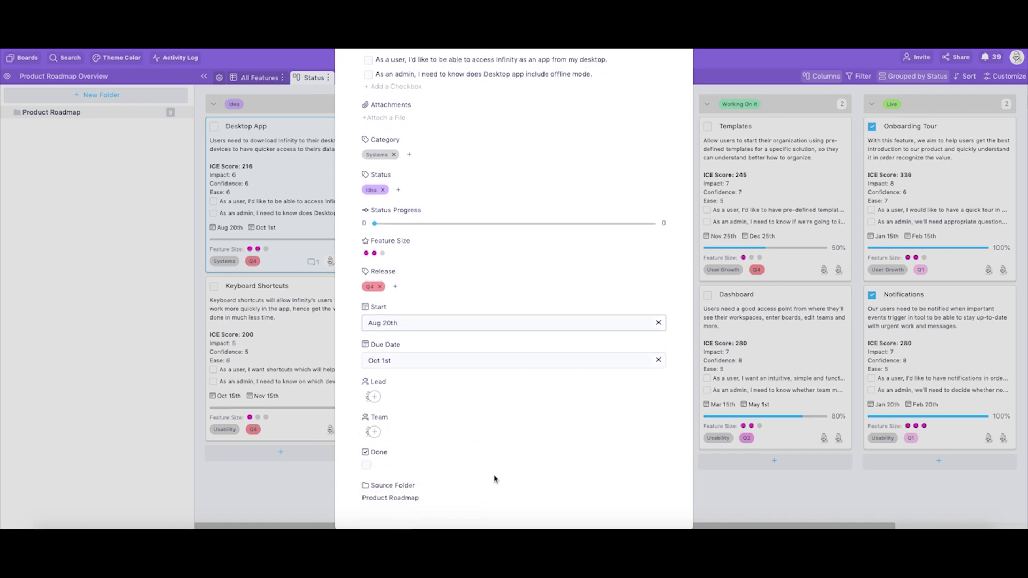
{"action": "scroll", "coordinate": [494, 478], "scroll_direction": "up", "scroll_amount": 8}
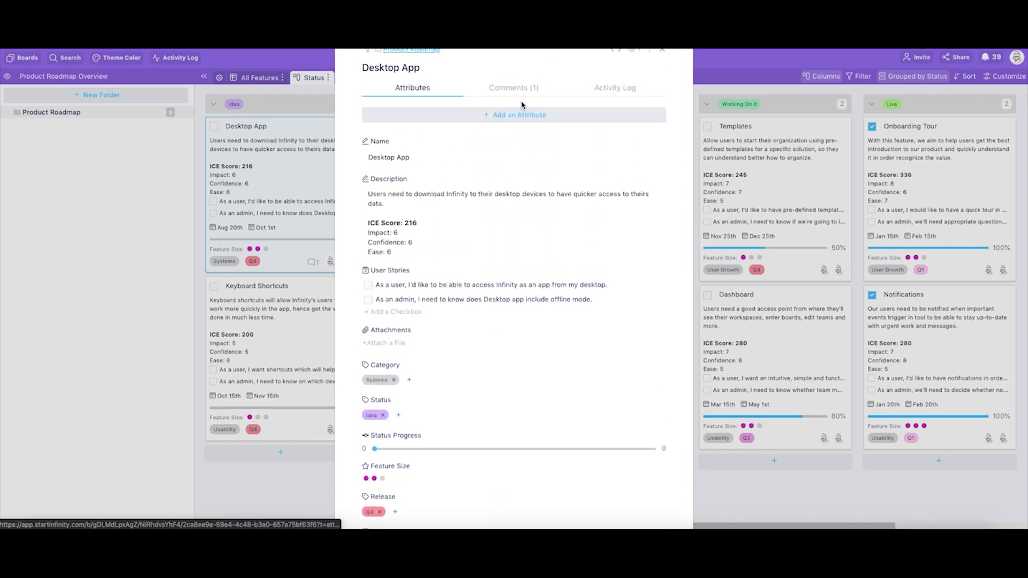
{"action": "scroll", "coordinate": [522, 105], "scroll_direction": "up", "scroll_amount": 2}
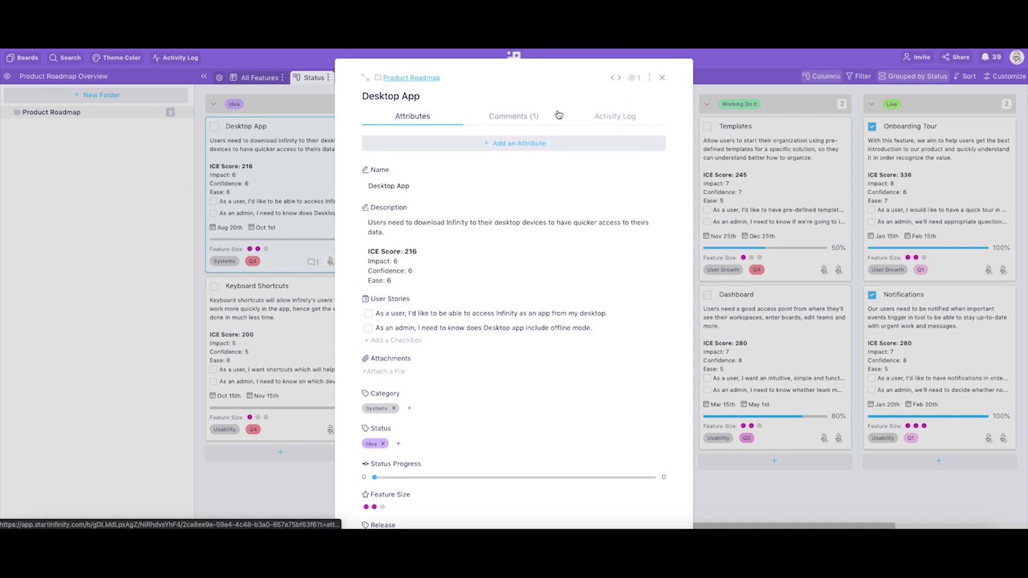
{"action": "left_click", "coordinate": [504, 122]}
{"action": "left_click", "coordinate": [466, 260]}
{"action": "type", "text": "How a"}
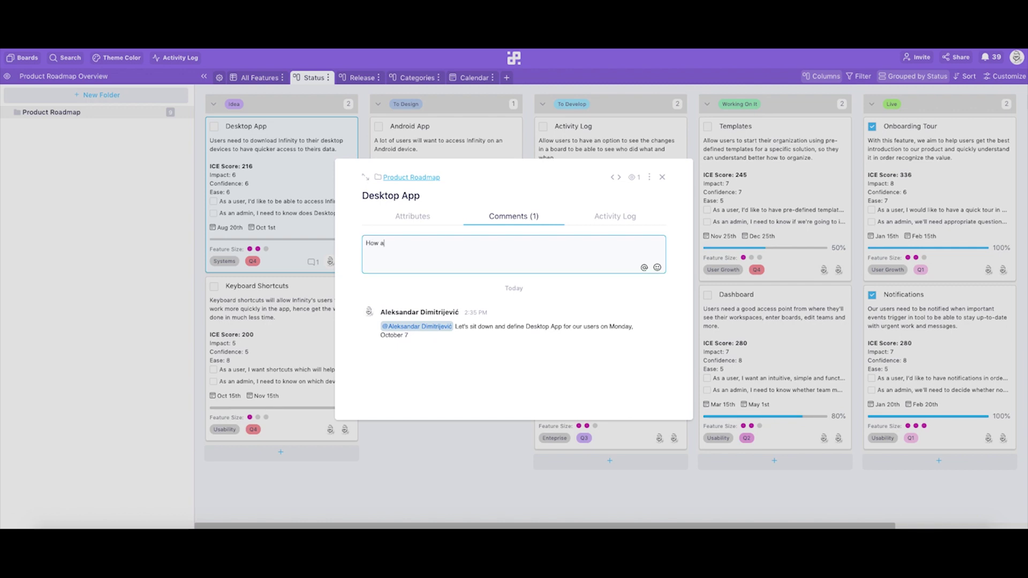
{"action": "type", "text": "re we progressing with this feature?"}
{"action": "key", "text": "Return"}
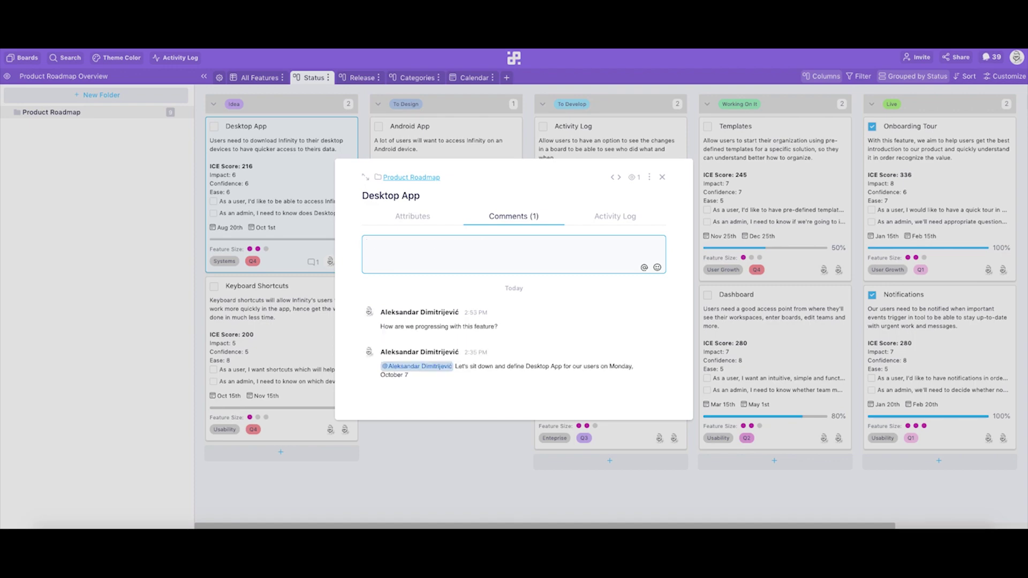
{"action": "left_click", "coordinate": [626, 216]}
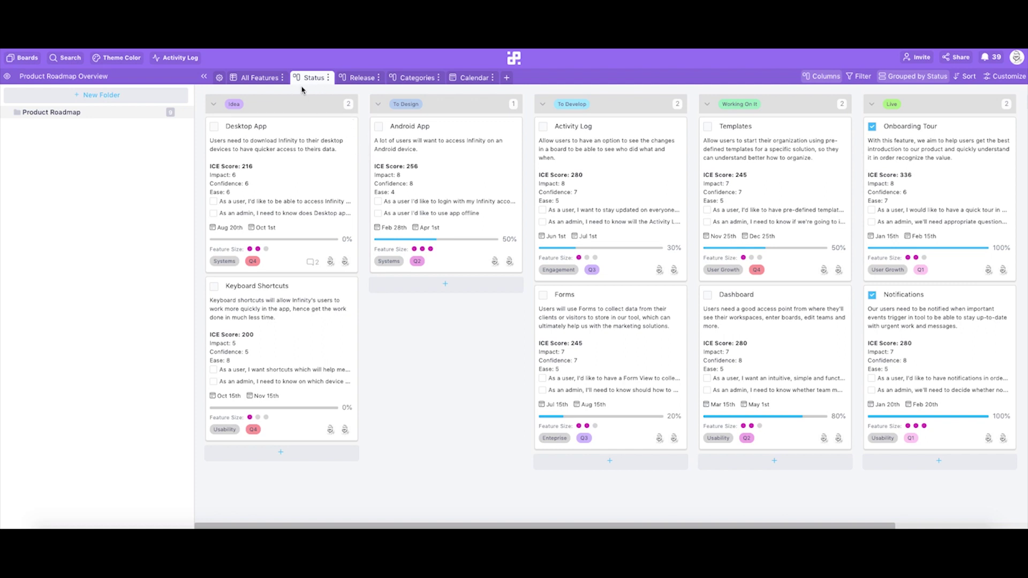
Add a feature named "Zapier Integration" to the All Features table with the description "This is the description."
{"action": "left_click", "coordinate": [247, 78]}
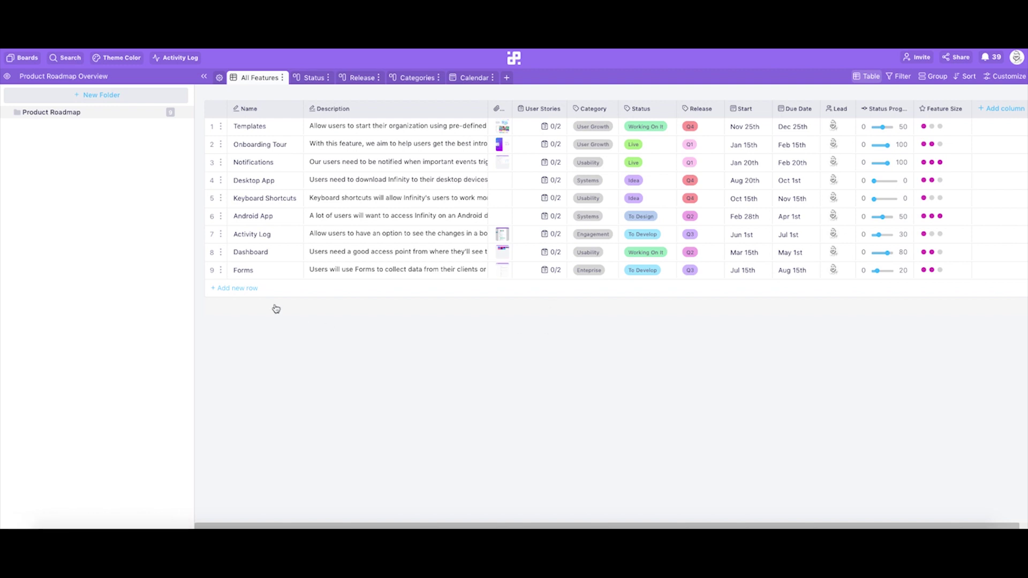
{"action": "left_click", "coordinate": [236, 288]}
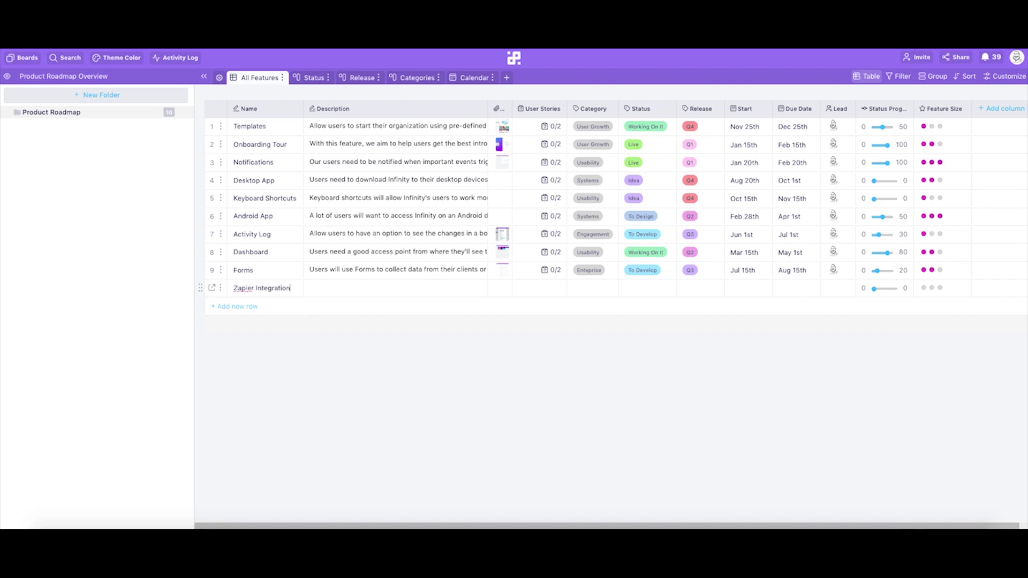
{"action": "left_click", "coordinate": [333, 291]}
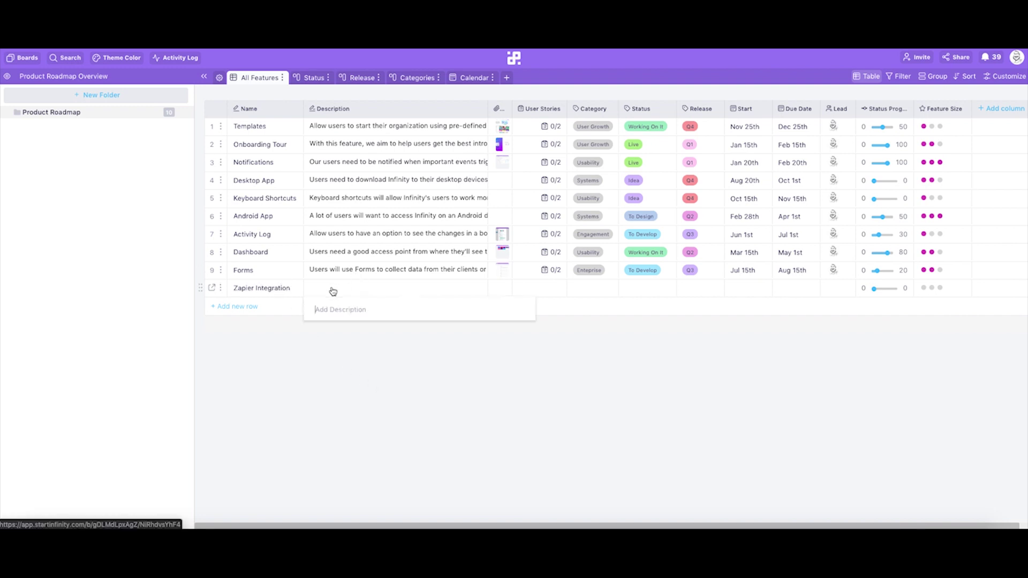
{"action": "type", "text": "This is th"}
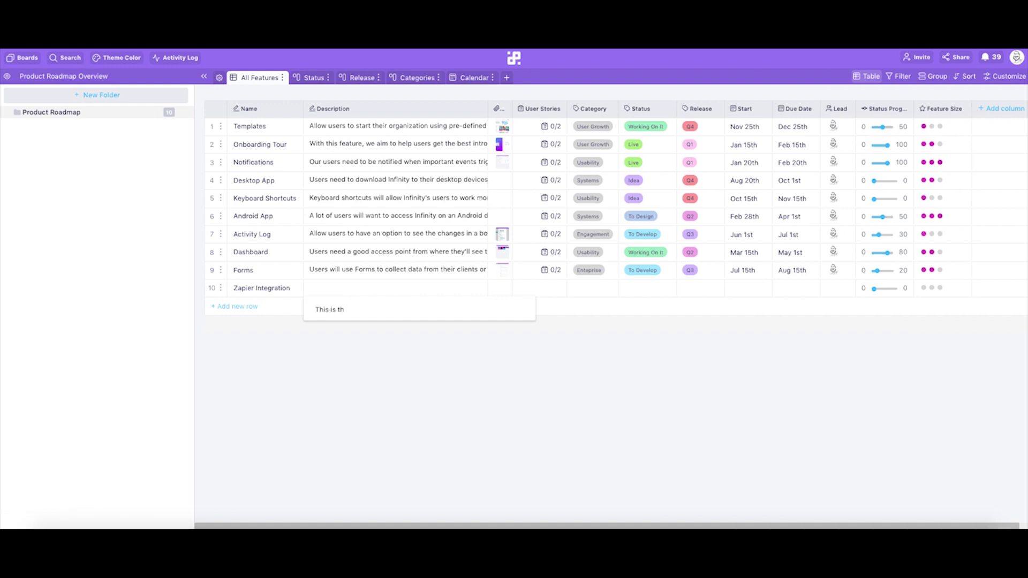
{"action": "type", "text": "e description."}
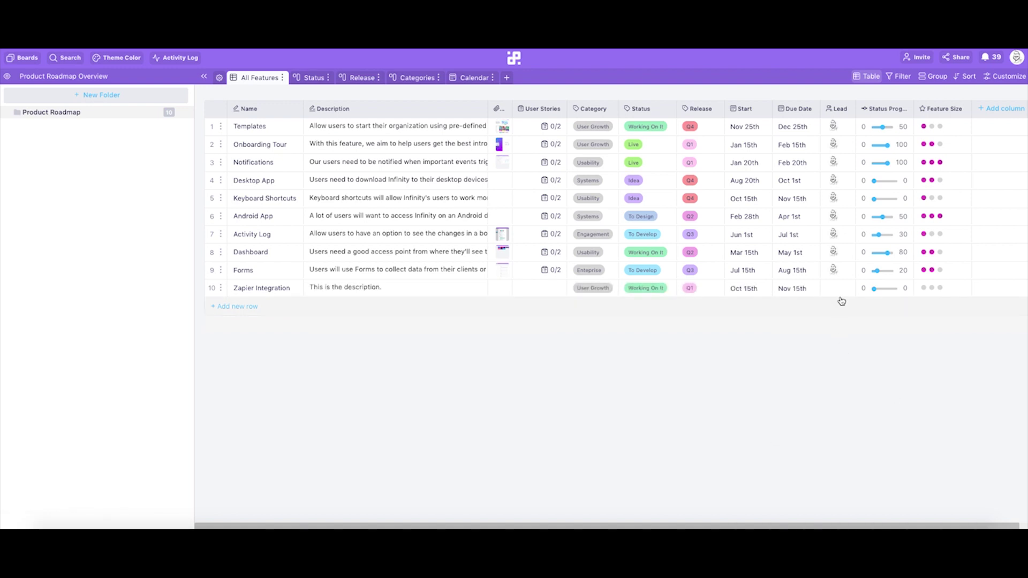
Assign the listed team member as lead of Zapier Integration and set its feature size to three dots
{"action": "left_click", "coordinate": [833, 288]}
{"action": "left_click", "coordinate": [867, 338]}
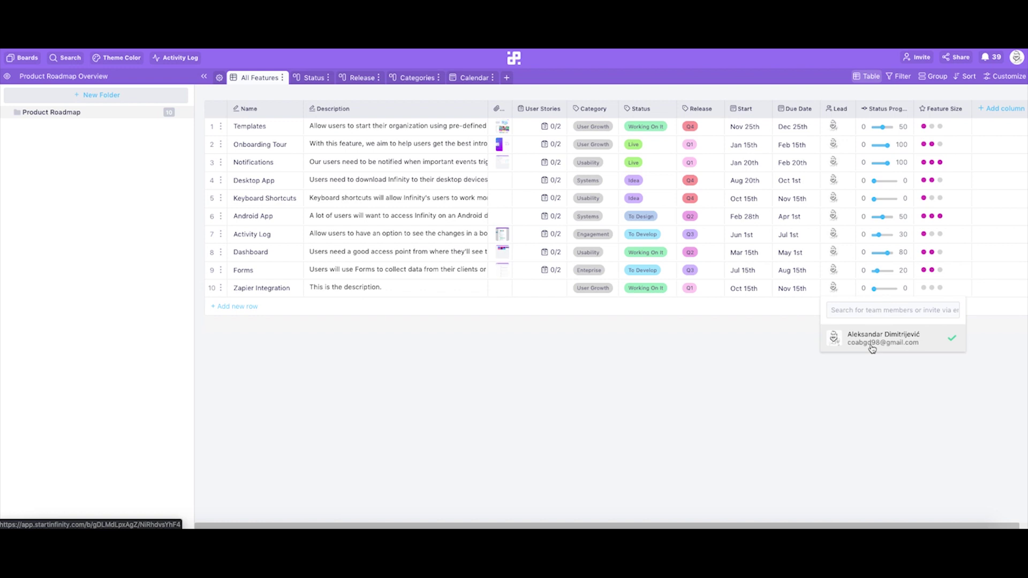
{"action": "left_click", "coordinate": [873, 382]}
{"action": "left_click", "coordinate": [940, 288]}
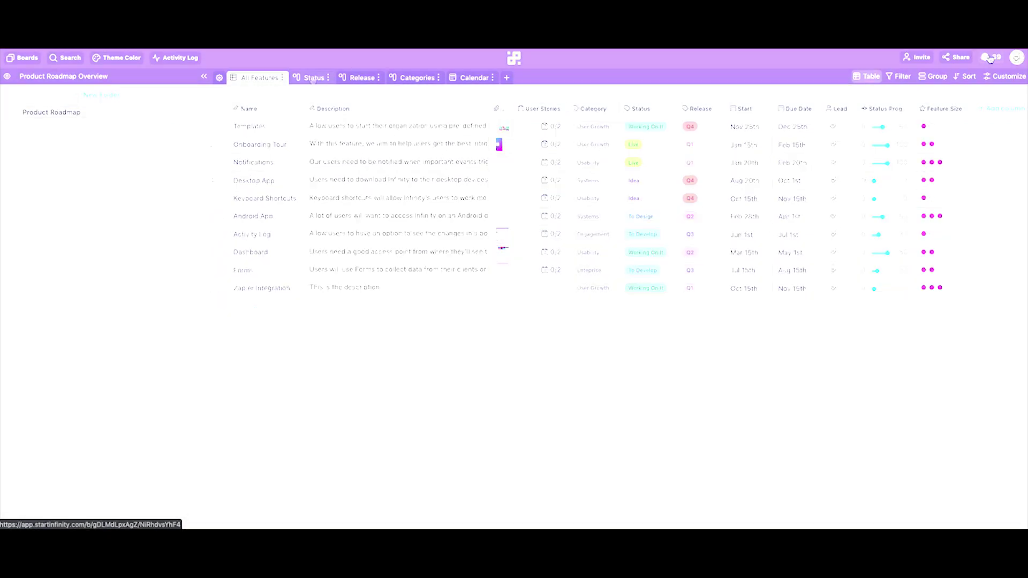
Return to the Status board and look at the attributes available for grouping its columns
{"action": "left_click", "coordinate": [312, 78]}
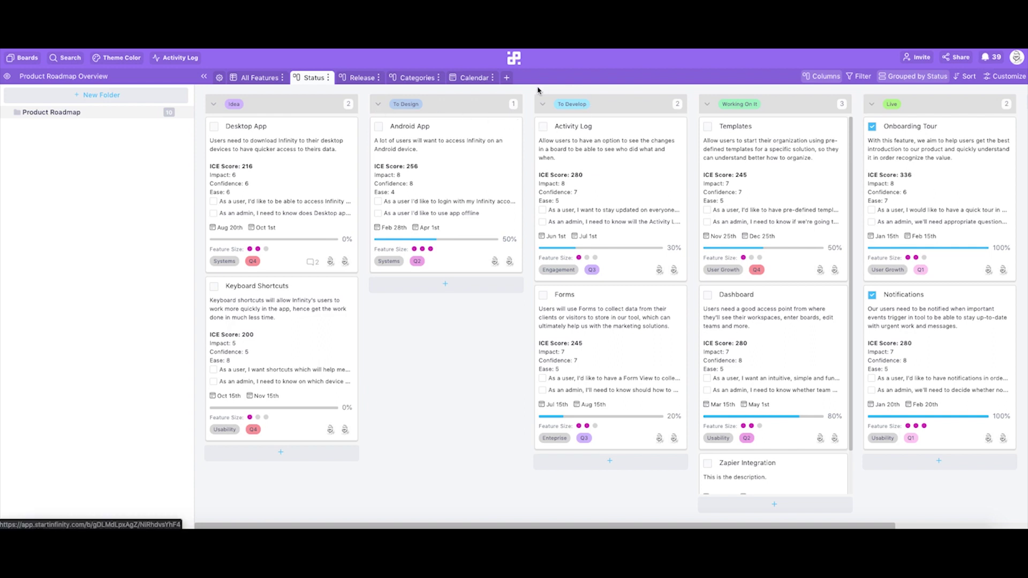
{"action": "left_click", "coordinate": [918, 77]}
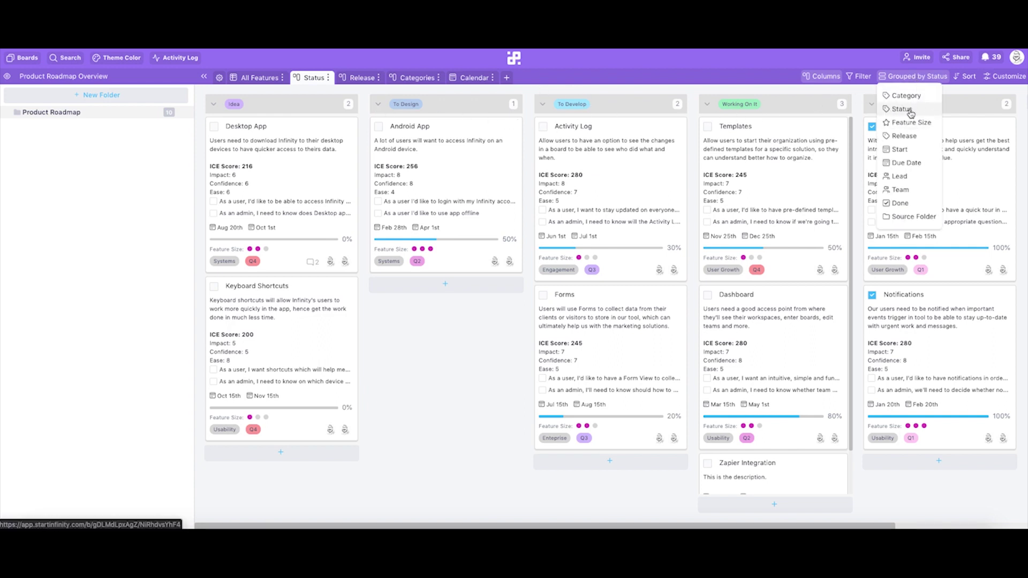
{"action": "left_click", "coordinate": [456, 353]}
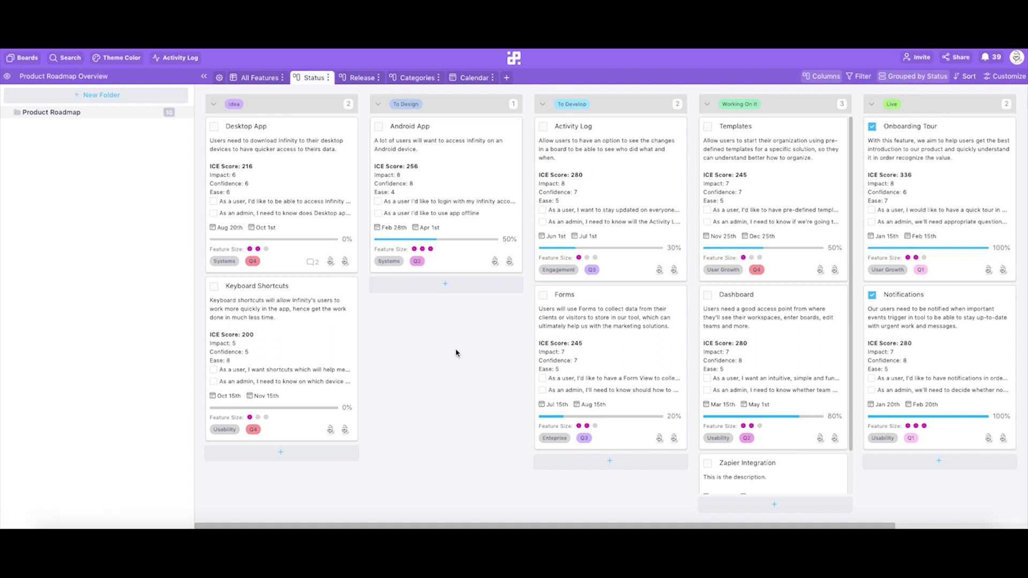
Review the Status attribute's settings and labels within the Desktop App feature, save them and close the feature
{"action": "left_click", "coordinate": [296, 175]}
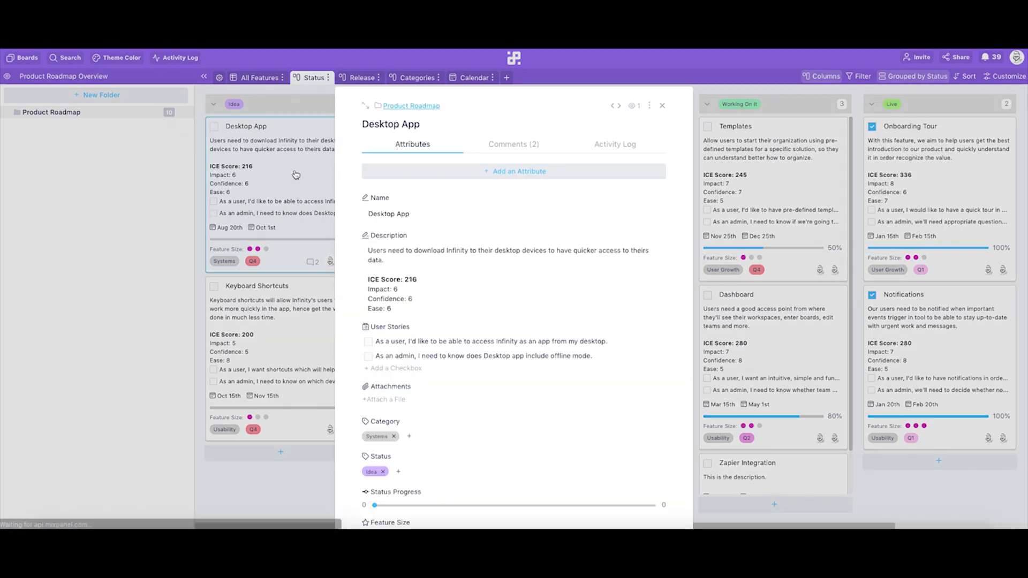
{"action": "scroll", "coordinate": [482, 411], "scroll_direction": "down", "scroll_amount": 3}
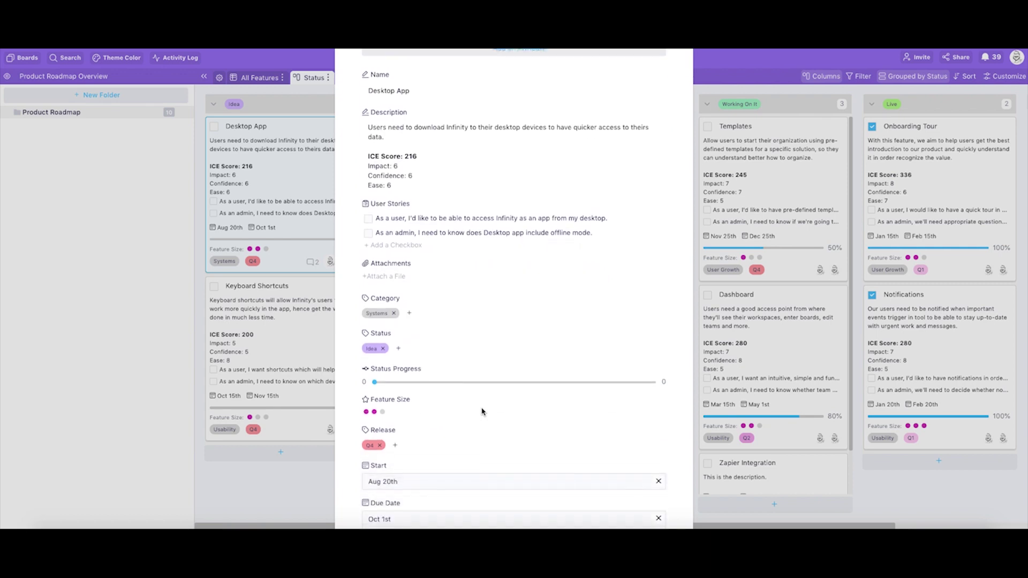
{"action": "left_click", "coordinate": [384, 333]}
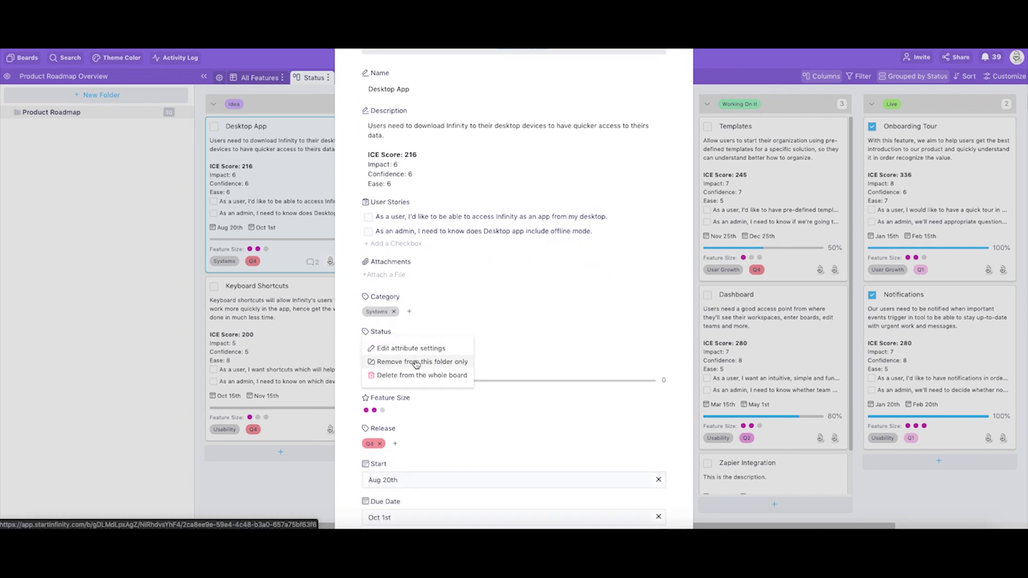
{"action": "left_click", "coordinate": [423, 349]}
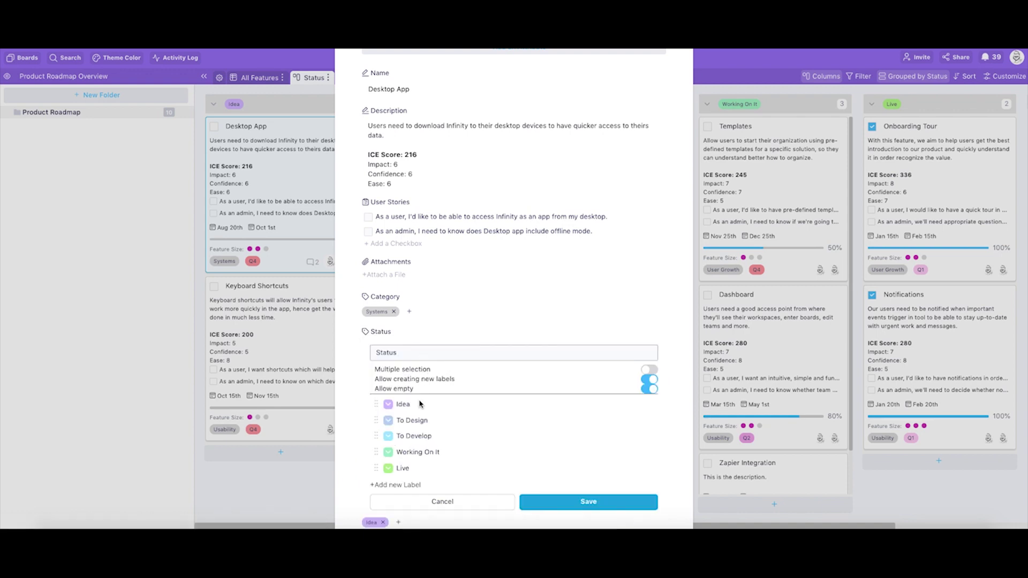
{"action": "left_click", "coordinate": [571, 507]}
{"action": "left_click", "coordinate": [306, 493]}
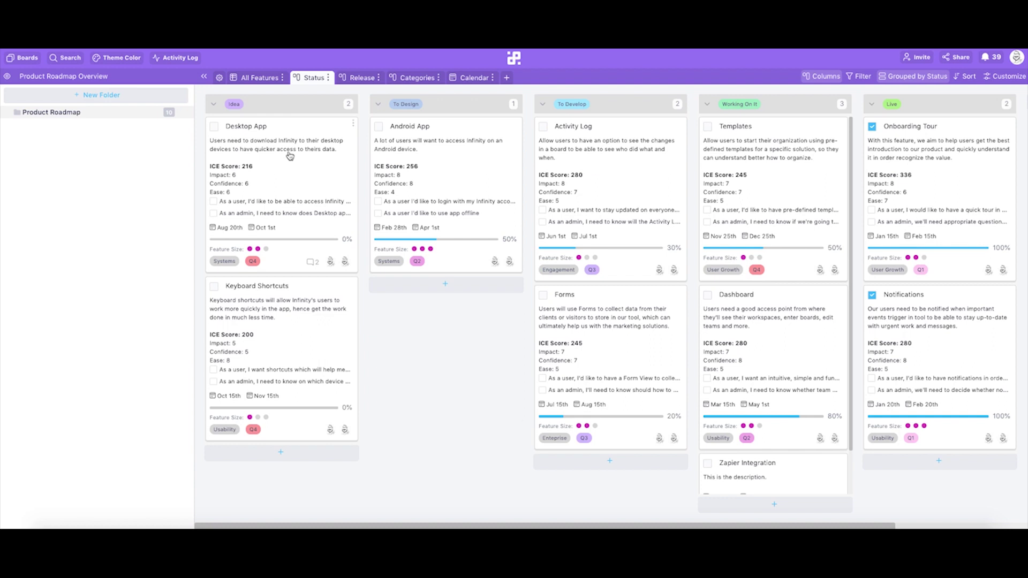
Move the Desktop App card to the To Design column and the Android App card to To Develop
{"action": "left_click_drag", "start_coordinate": [336, 156], "coordinate": [429, 134]}
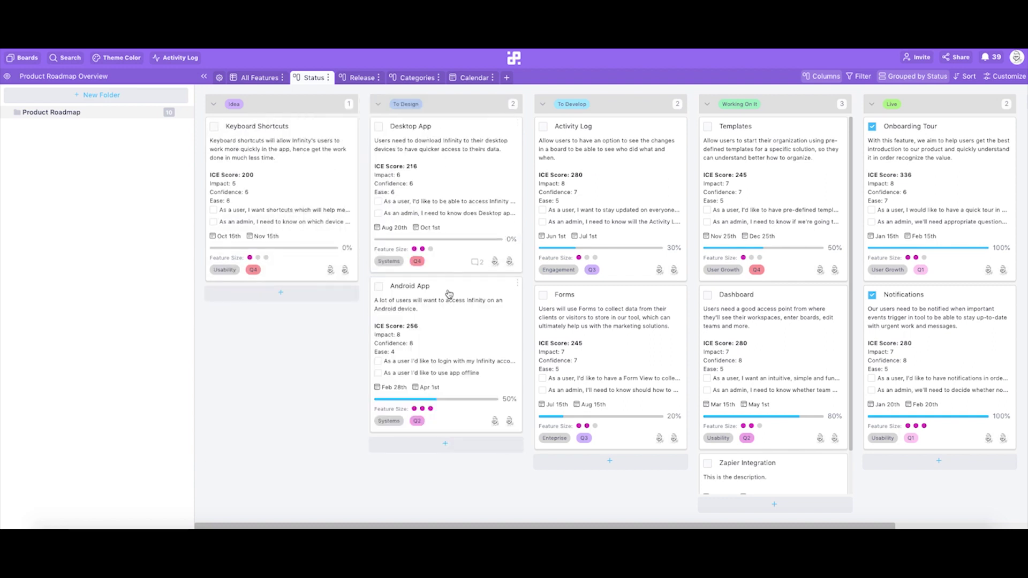
{"action": "left_click_drag", "start_coordinate": [449, 294], "coordinate": [512, 296]}
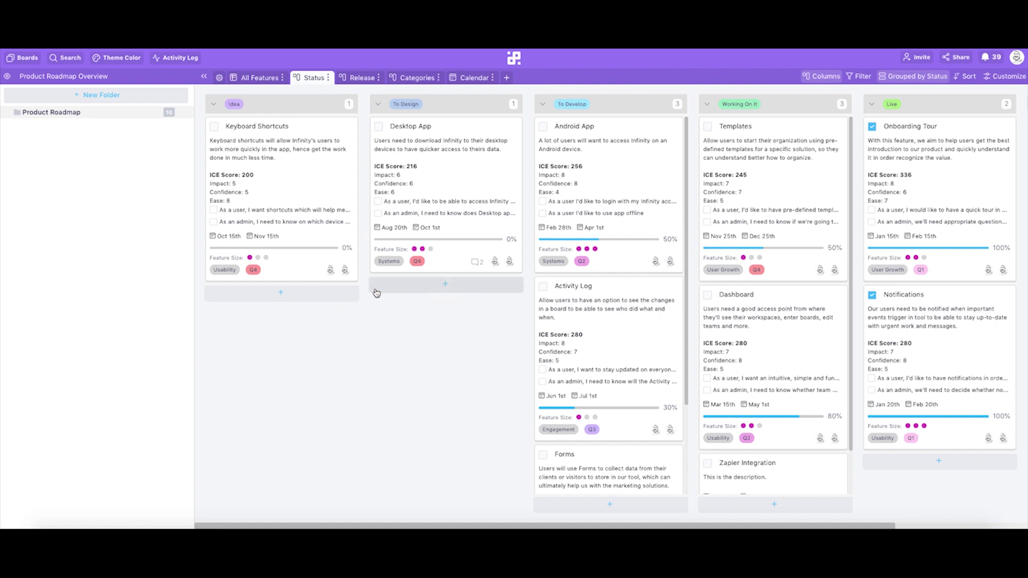
Add a feature named "A new feature" to the To Design column
{"action": "left_click", "coordinate": [402, 288]}
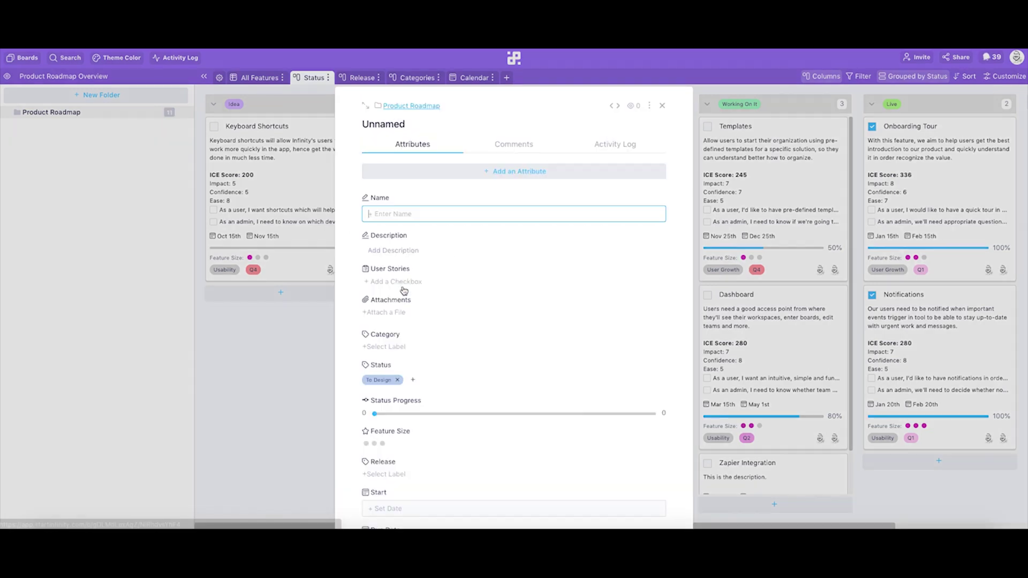
{"action": "type", "text": "A new feature"}
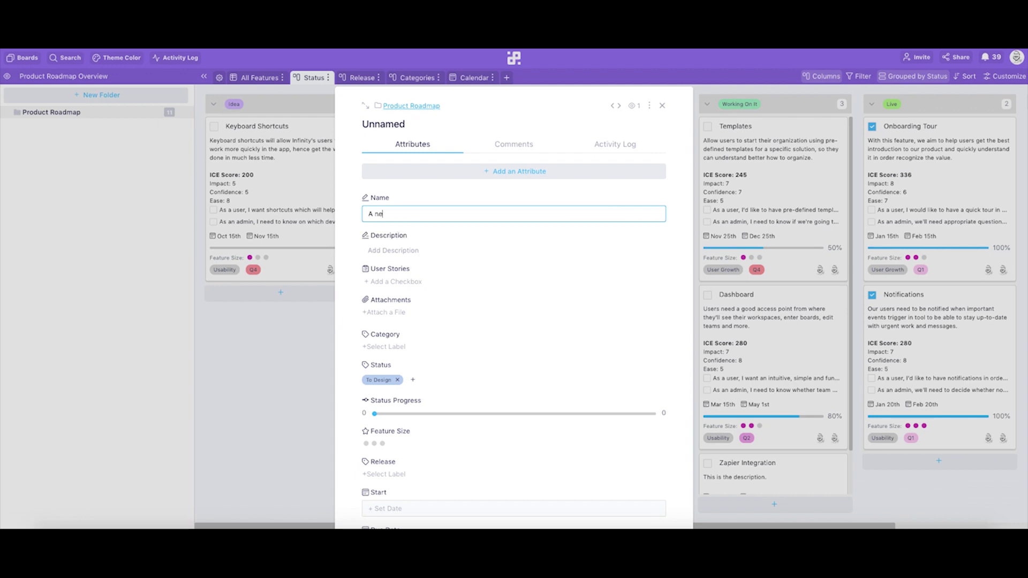
{"action": "left_click", "coordinate": [261, 408]}
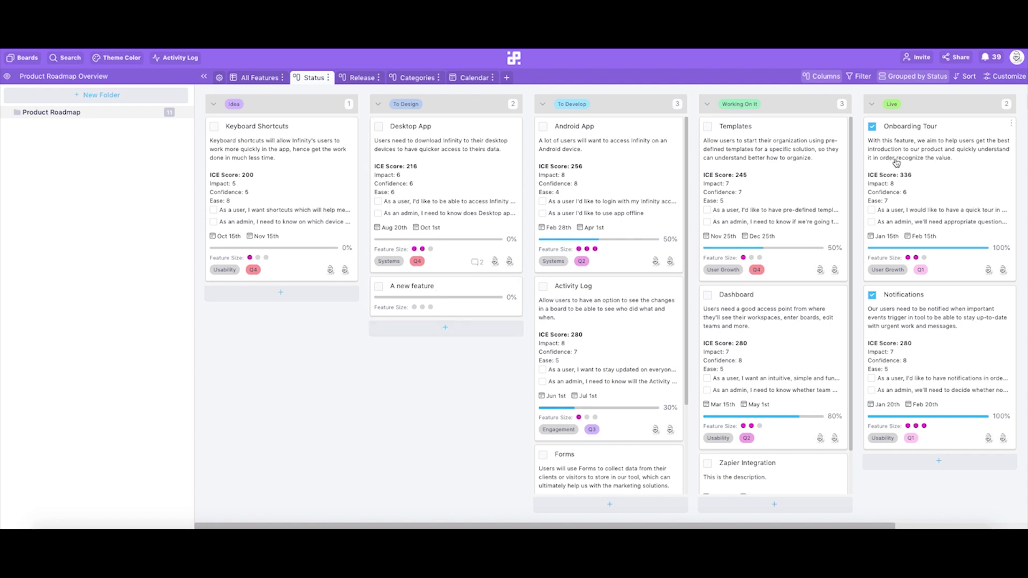
Turn on the Attachments attribute for the Status board's cards and look over the cards with their images
{"action": "left_click", "coordinate": [1012, 78]}
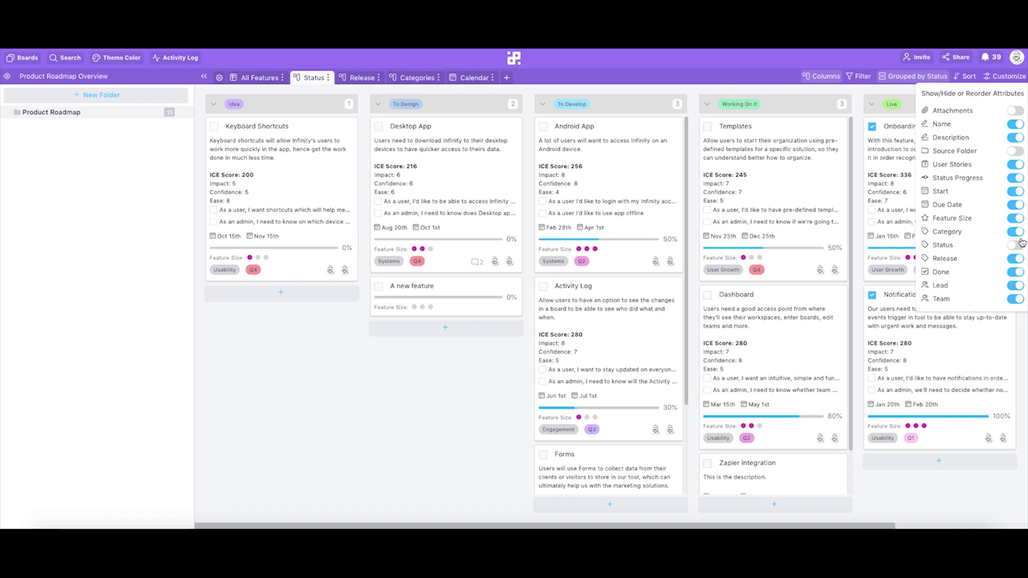
{"action": "left_click", "coordinate": [1014, 111]}
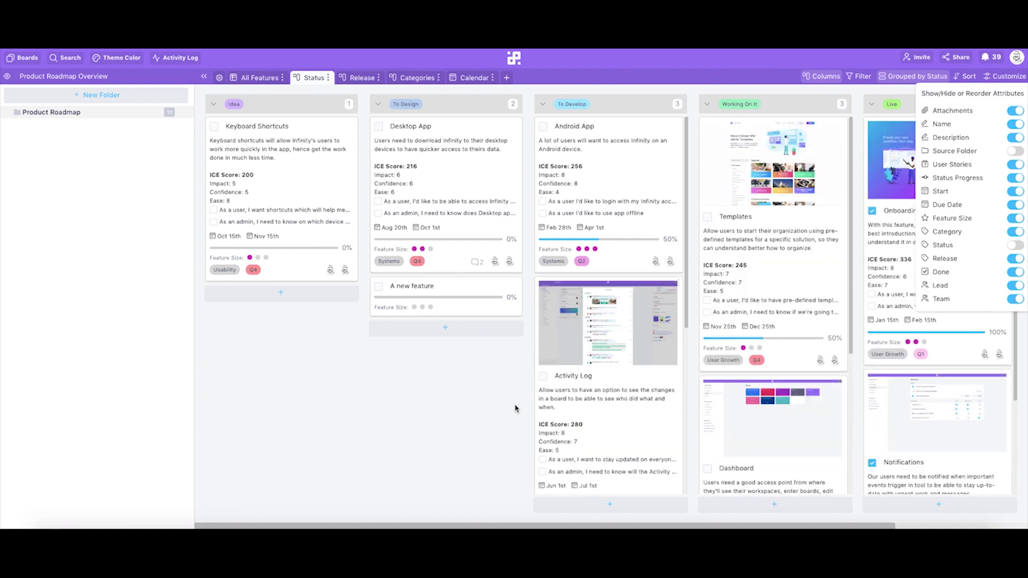
{"action": "left_click", "coordinate": [507, 418]}
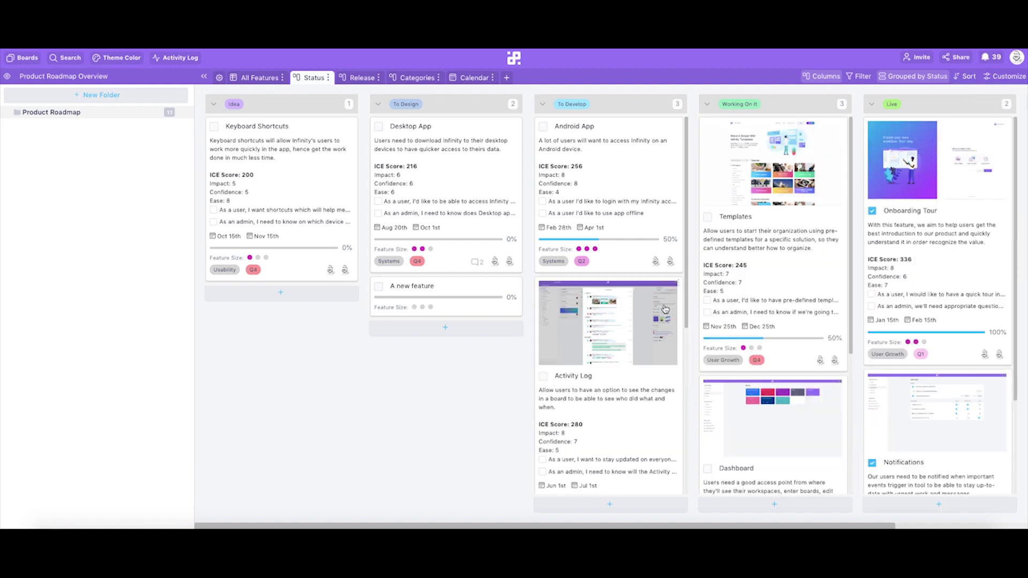
{"action": "scroll", "coordinate": [638, 371], "scroll_direction": "down", "scroll_amount": 4}
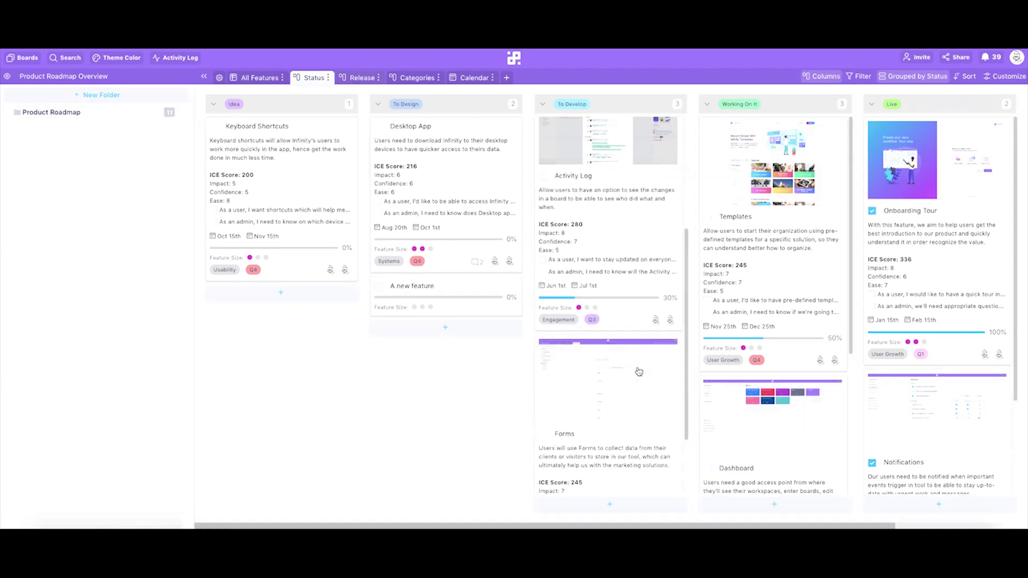
Look at the Release and Categories boards and the attributes available for grouping each one's columns
{"action": "left_click", "coordinate": [355, 77]}
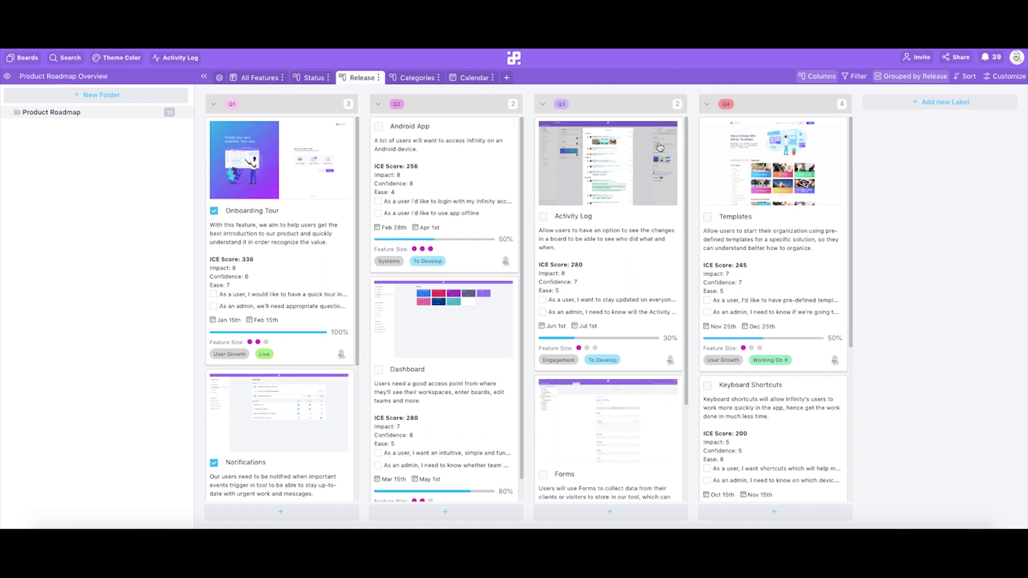
{"action": "left_click", "coordinate": [926, 81]}
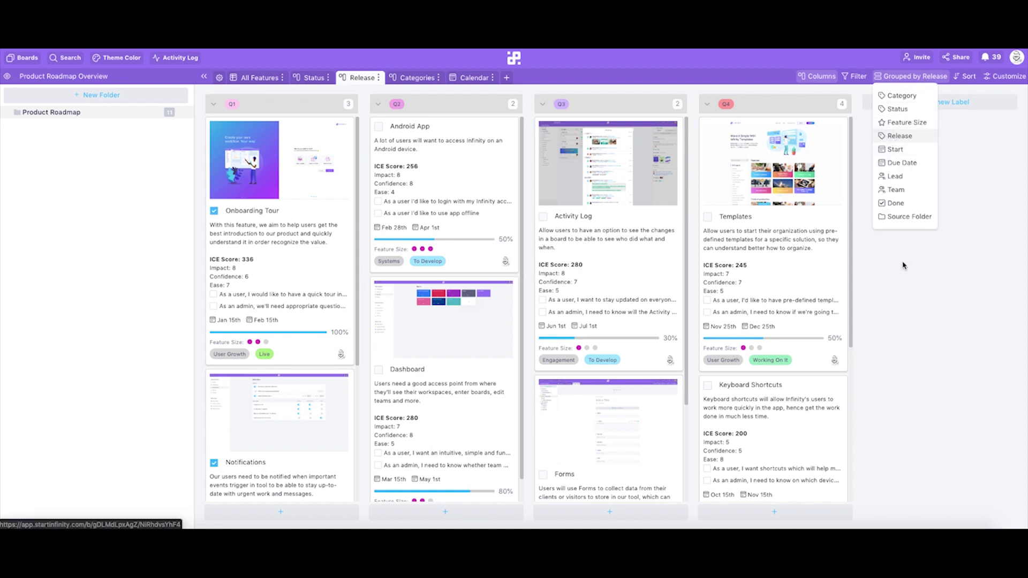
{"action": "left_click", "coordinate": [903, 296]}
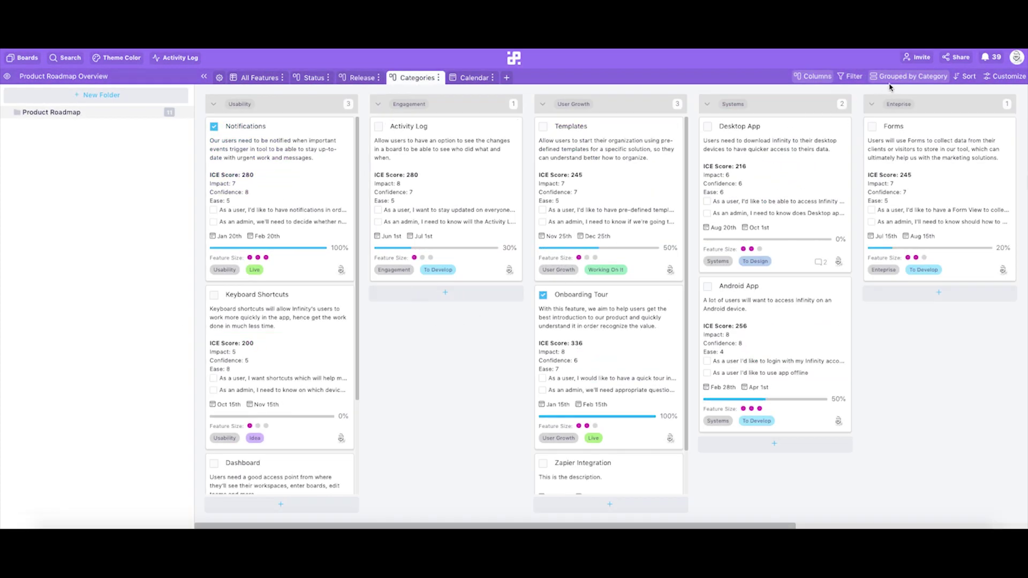
{"action": "left_click", "coordinate": [930, 80]}
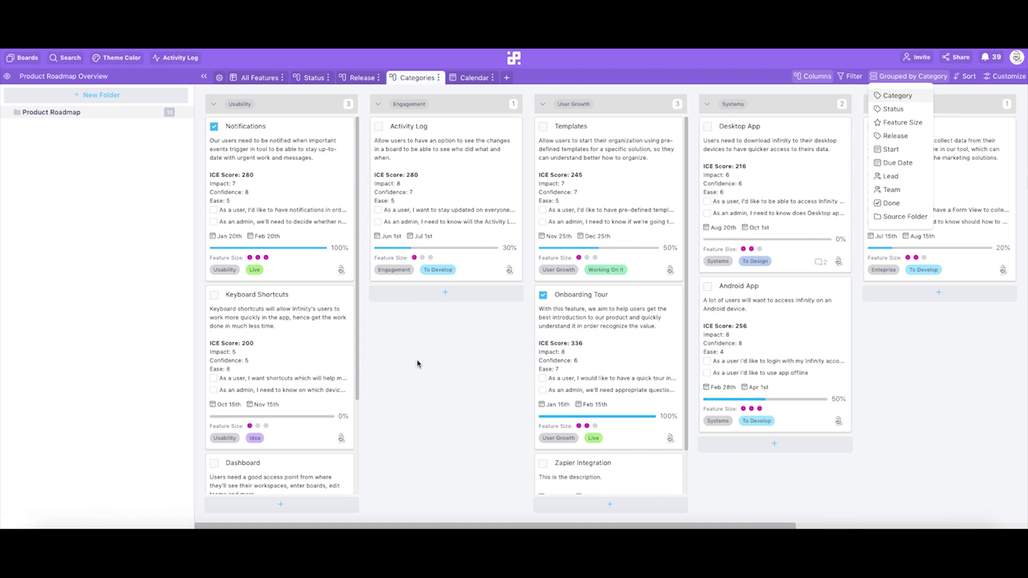
{"action": "left_click", "coordinate": [423, 382]}
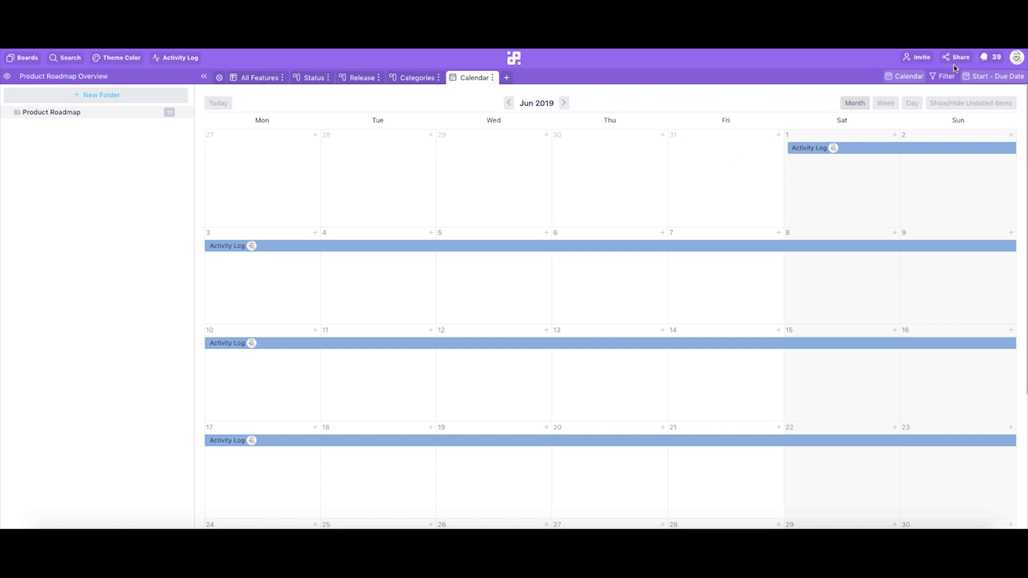
Set the calendar's date range from Start to Due Date, colour items by Category, and go to July 2019
{"action": "left_click", "coordinate": [979, 81]}
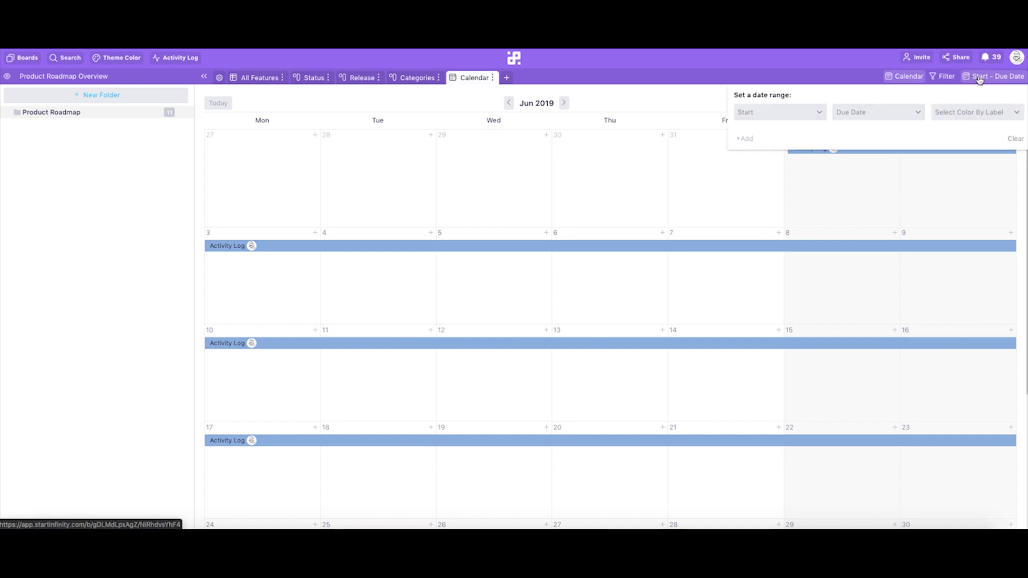
{"action": "left_click", "coordinate": [769, 112]}
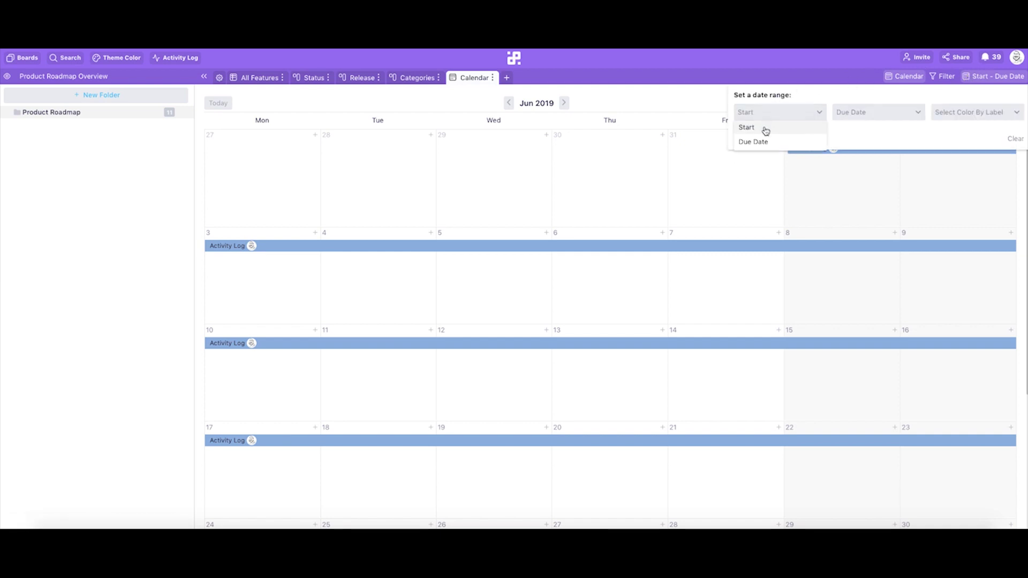
{"action": "left_click", "coordinate": [765, 129]}
{"action": "left_click", "coordinate": [877, 115]}
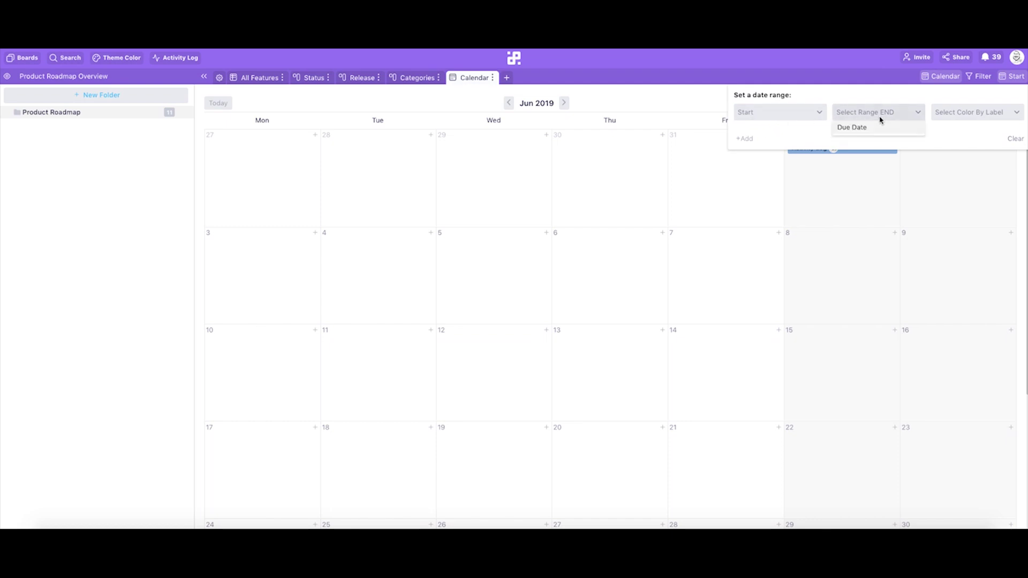
{"action": "left_click", "coordinate": [862, 131]}
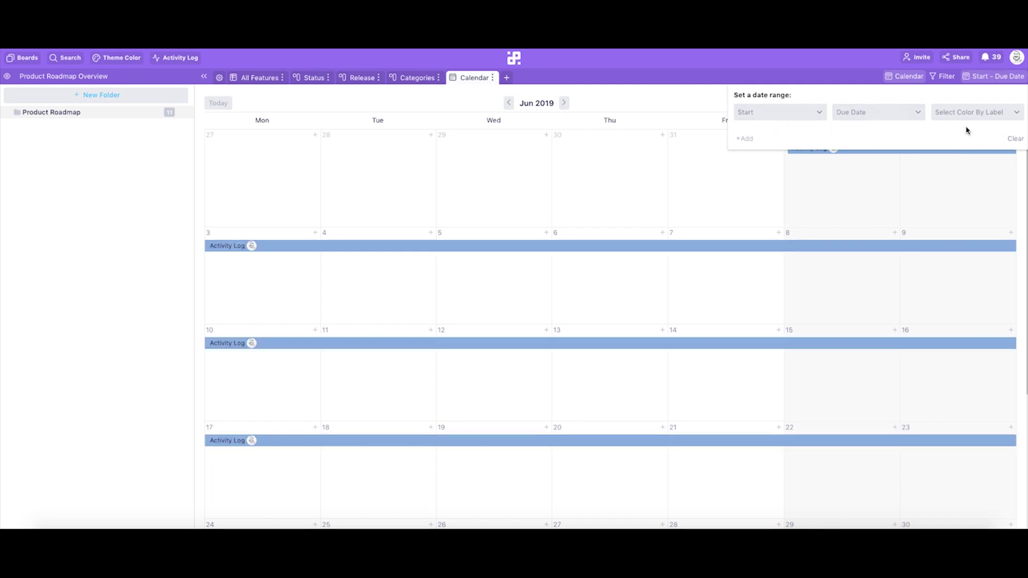
{"action": "left_click", "coordinate": [997, 112]}
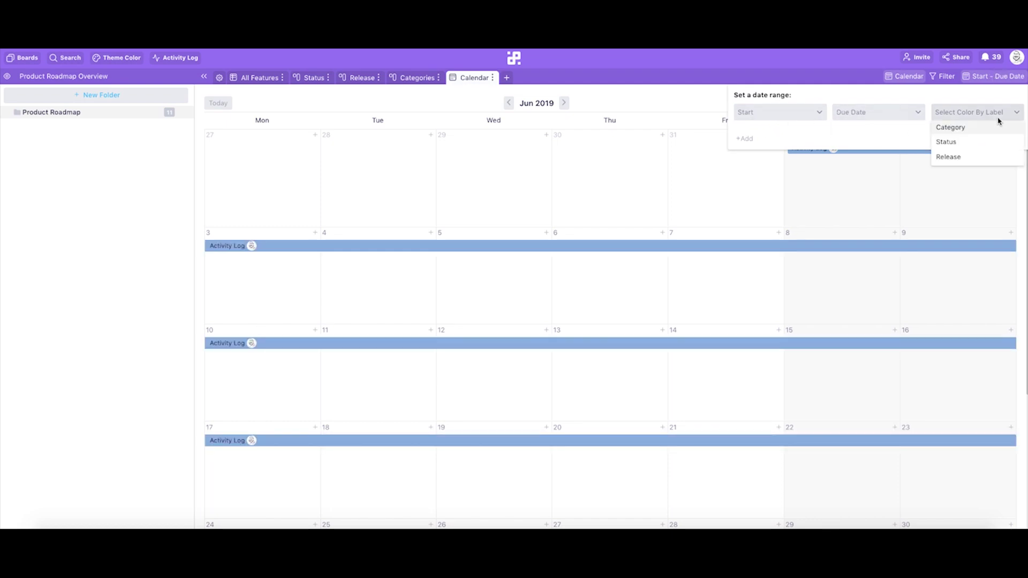
{"action": "left_click", "coordinate": [995, 128]}
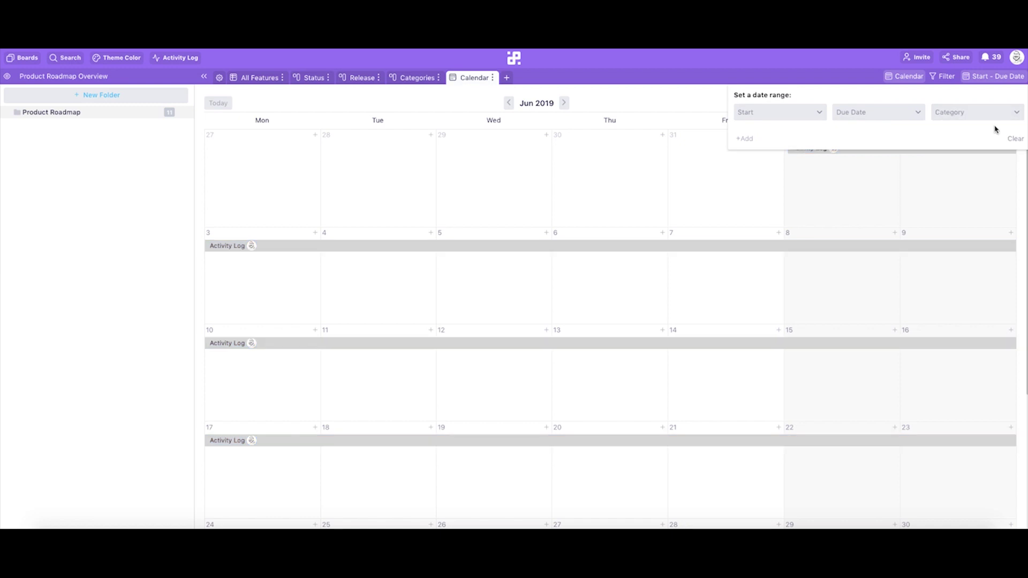
{"action": "left_click", "coordinate": [839, 179]}
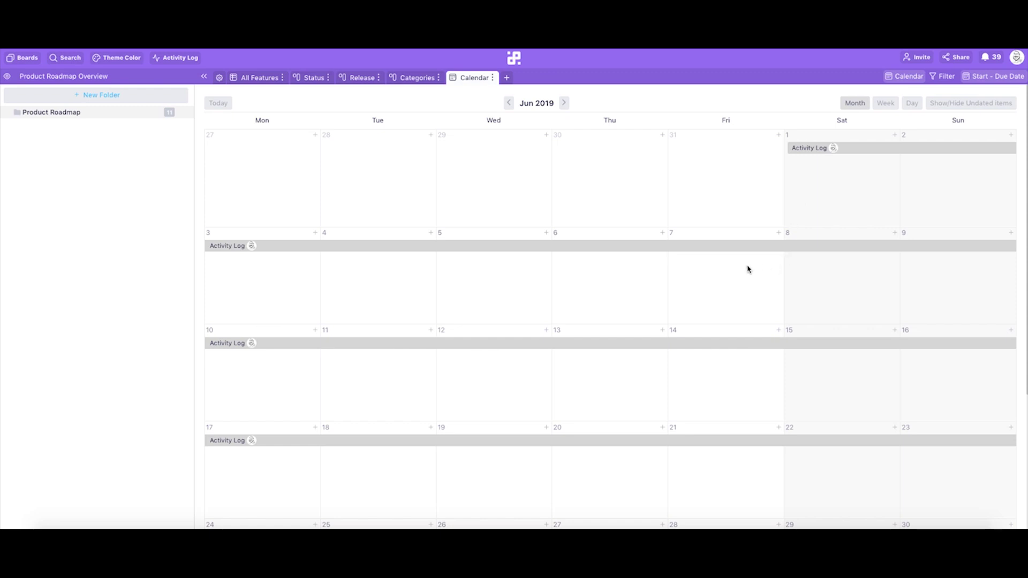
{"action": "left_click", "coordinate": [565, 103]}
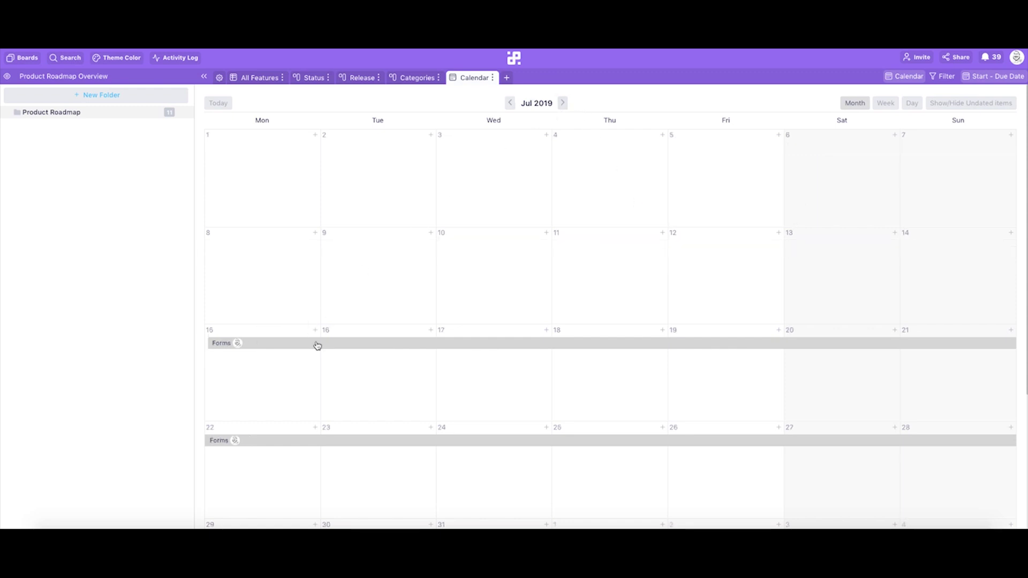
Create a private, red-themed board from a template, named "Product Roadmap" with the description "This is our Product Roadmap board."
{"action": "scroll", "coordinate": [320, 349], "scroll_direction": "down", "scroll_amount": 3}
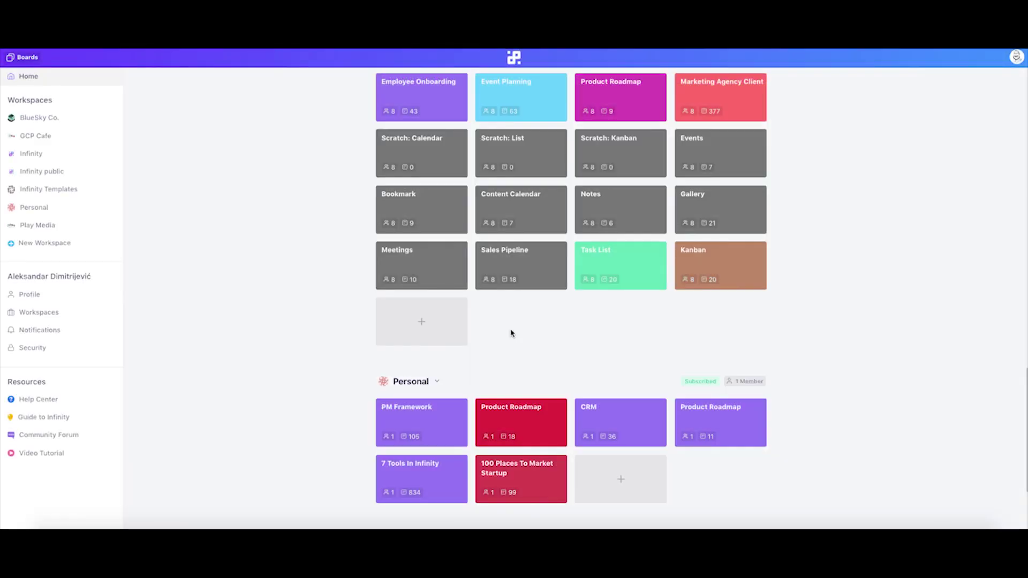
{"action": "left_click", "coordinate": [422, 323]}
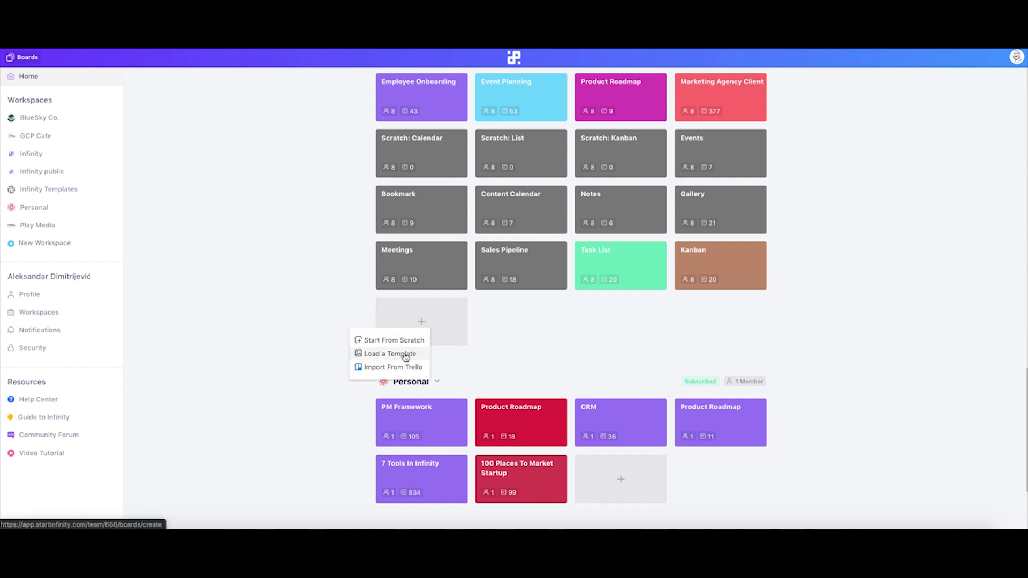
{"action": "left_click", "coordinate": [380, 353]}
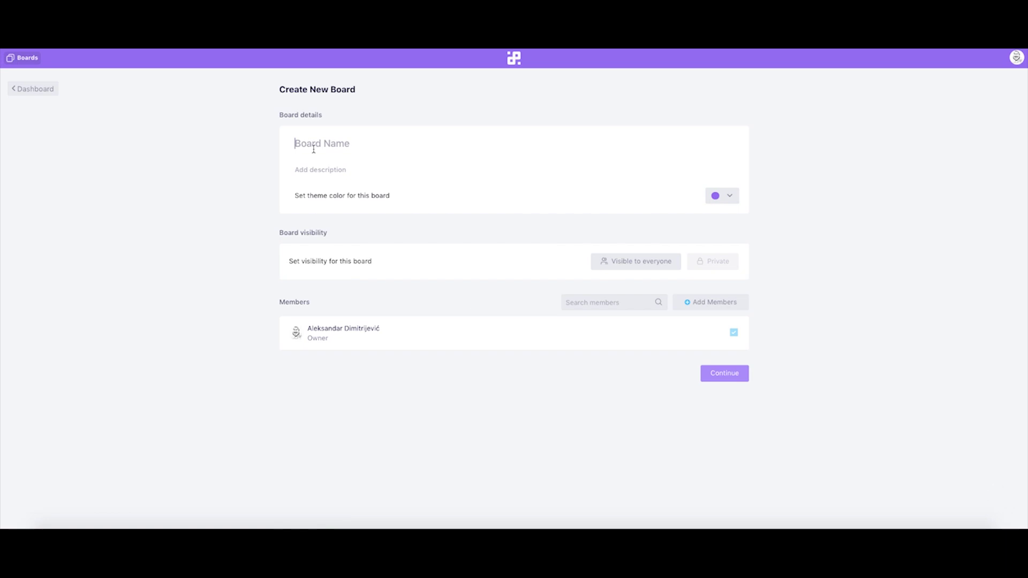
{"action": "type", "text": "Product Roadmap"}
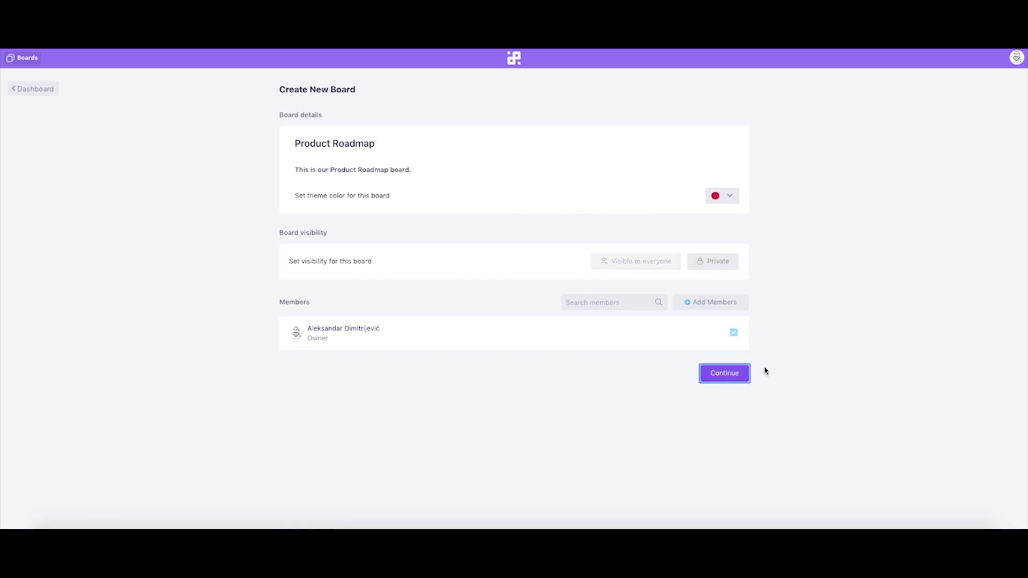
{"action": "left_click", "coordinate": [738, 378]}
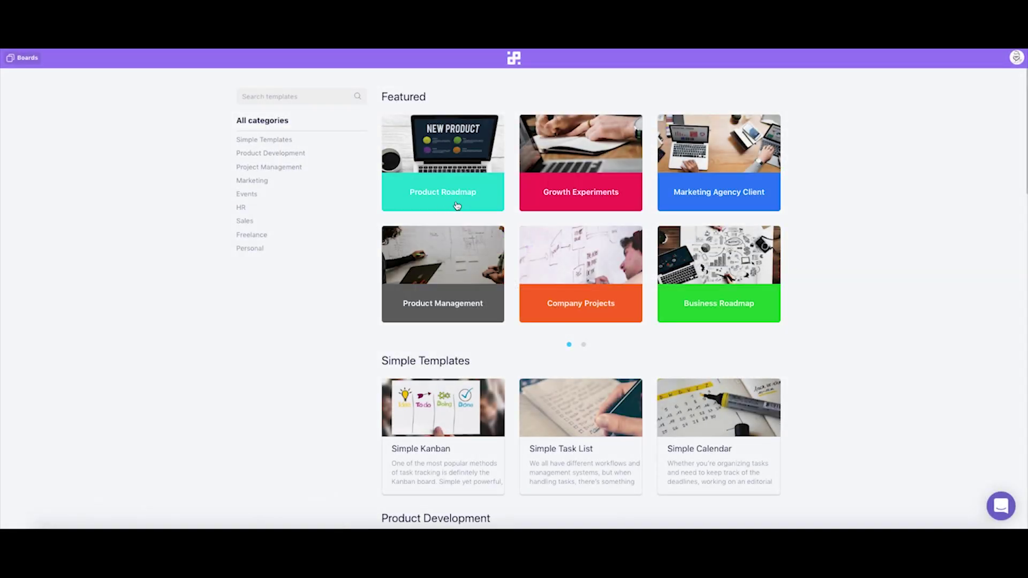
Review the featured Product Roadmap template's description and preview, and use it for the new board
{"action": "left_click", "coordinate": [452, 199]}
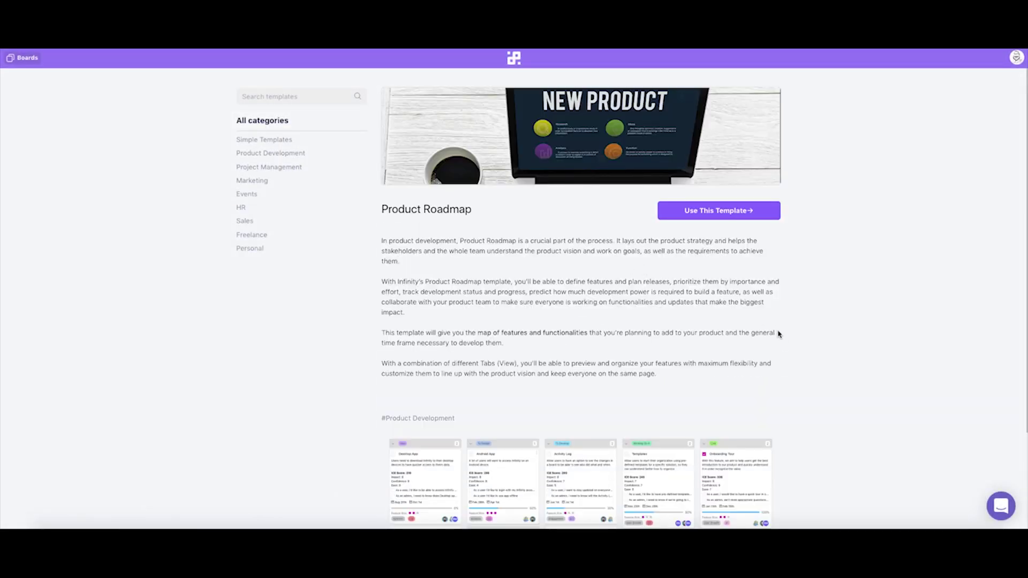
{"action": "scroll", "coordinate": [786, 354], "scroll_direction": "down", "scroll_amount": 2}
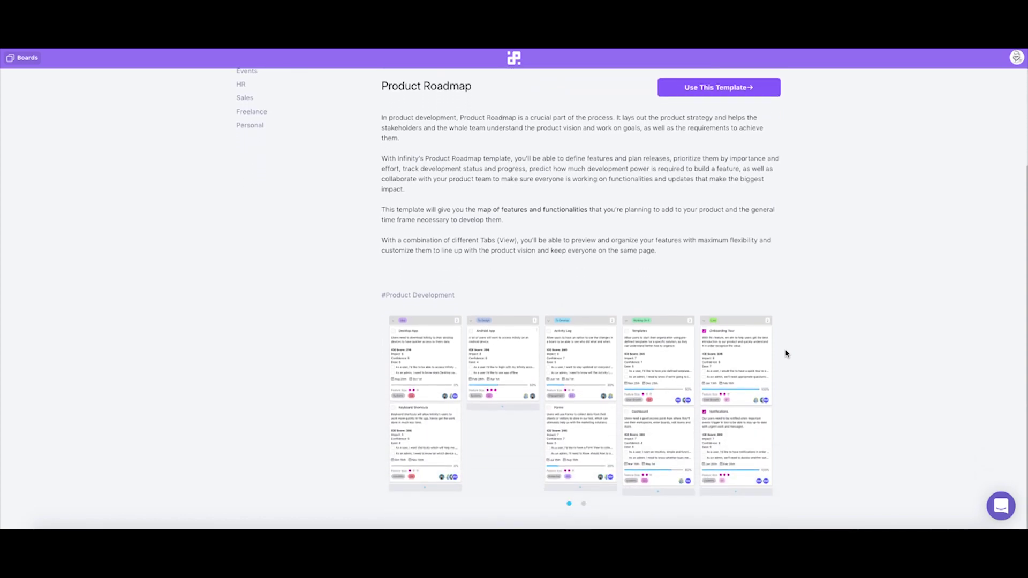
{"action": "scroll", "coordinate": [786, 354], "scroll_direction": "up", "scroll_amount": 2}
{"action": "left_click", "coordinate": [723, 179]}
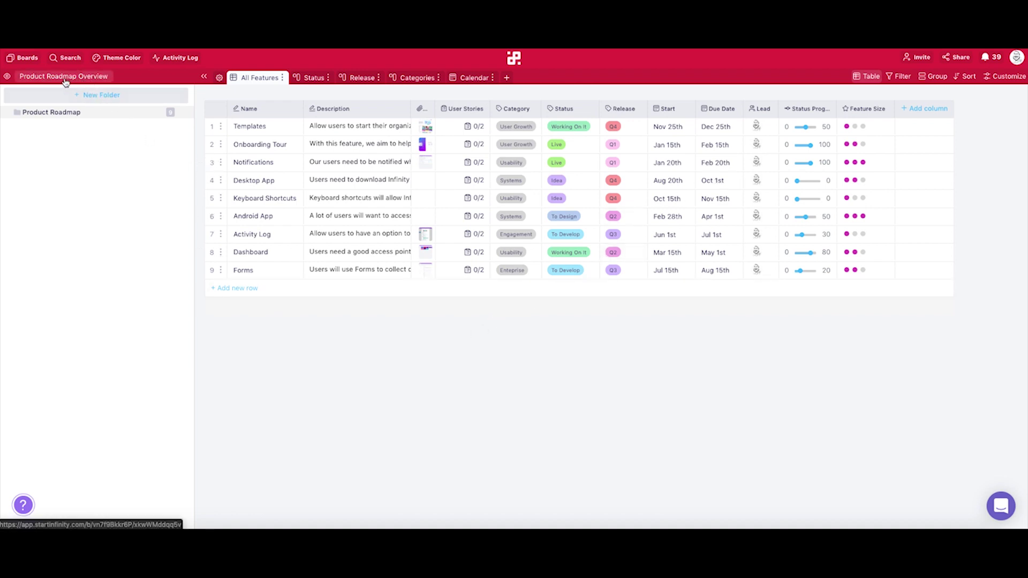
Add a new folder to the board and load the featured Product Roadmap template into it
{"action": "left_click", "coordinate": [122, 98]}
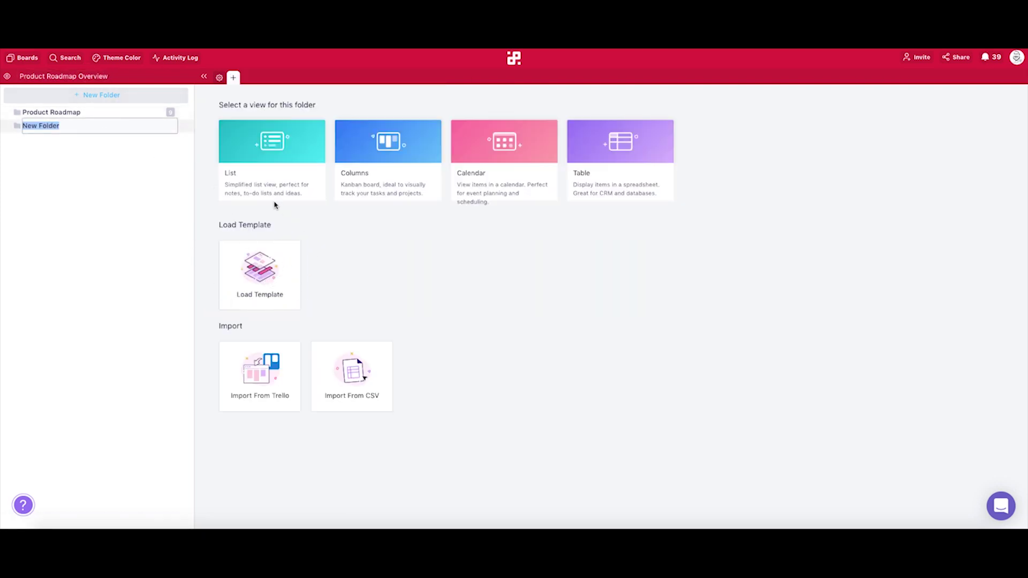
{"action": "left_click", "coordinate": [269, 274]}
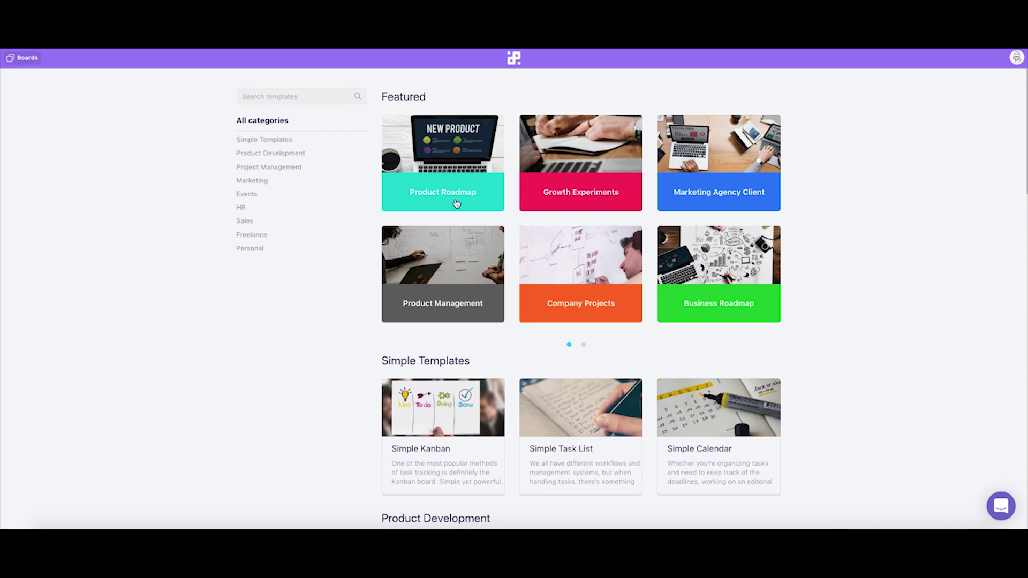
{"action": "left_click", "coordinate": [457, 204]}
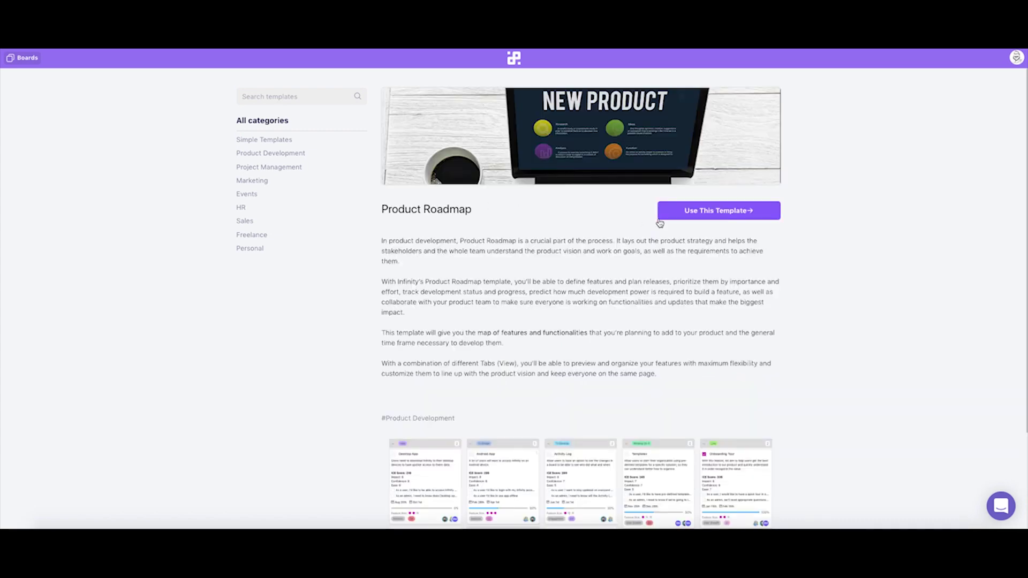
{"action": "left_click", "coordinate": [746, 214]}
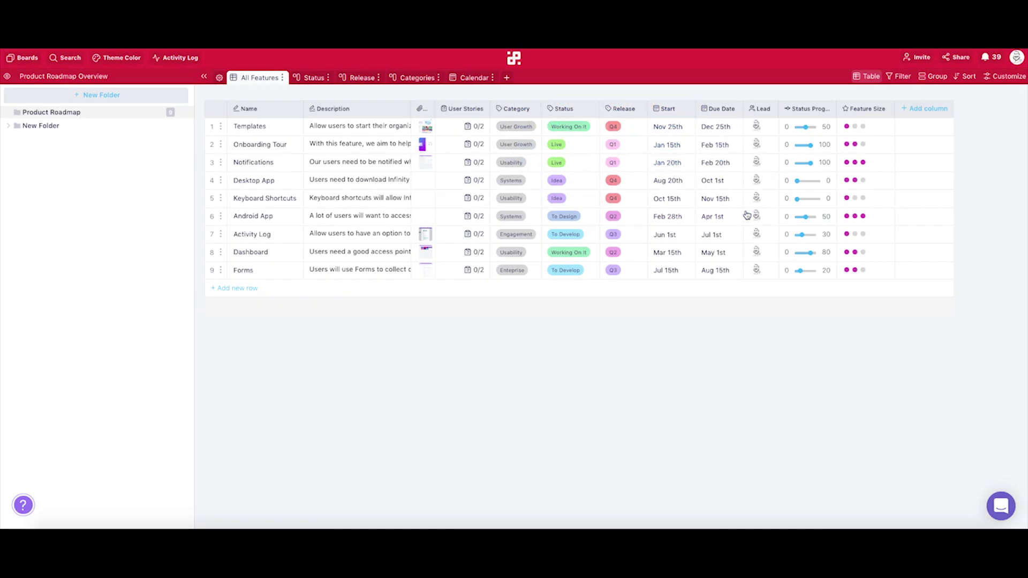